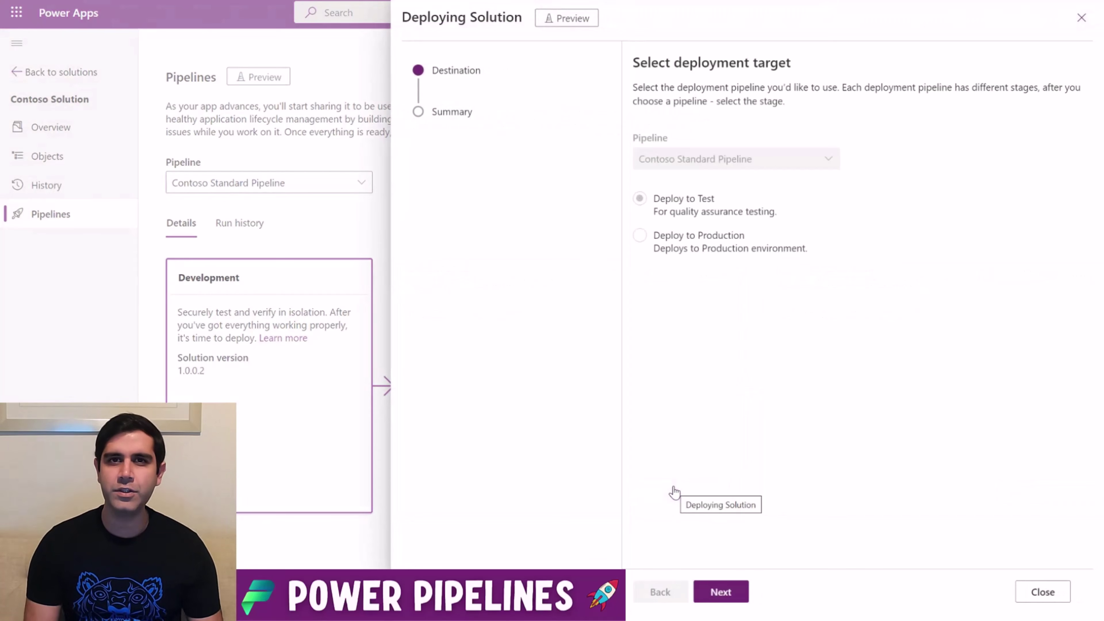
# Deploy Contoso Solution version 1.0.0.3 to the Test stage of Contoso Standard Pipeline, using the PowerApps Samples Shrepoint site and Expenses list
pyautogui.click(721, 592)
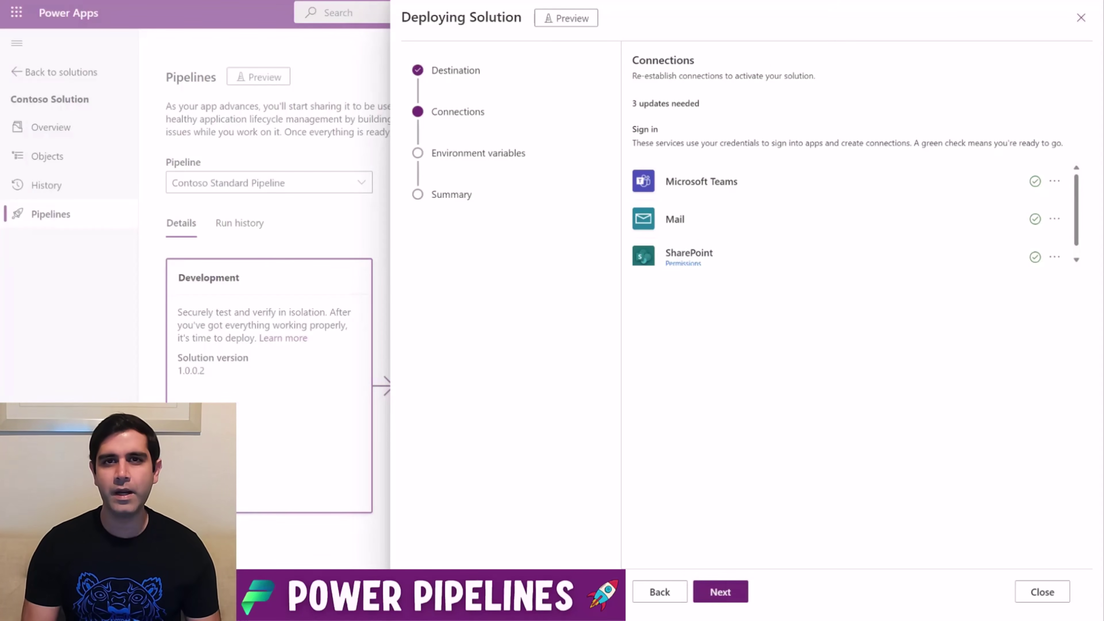
pyautogui.click(720, 601)
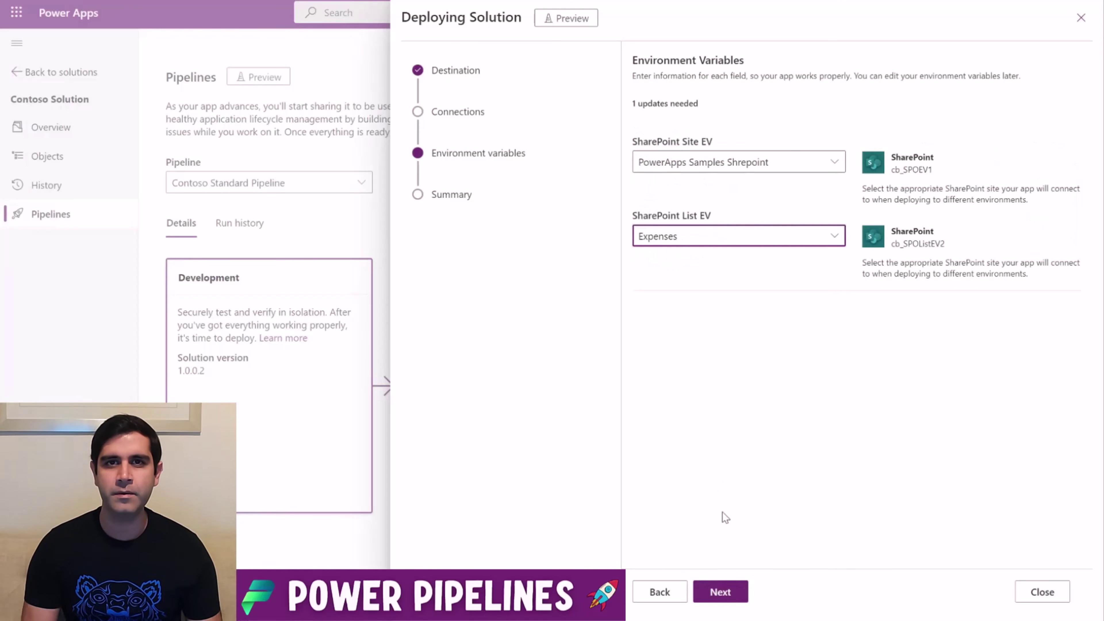
pyautogui.click(721, 593)
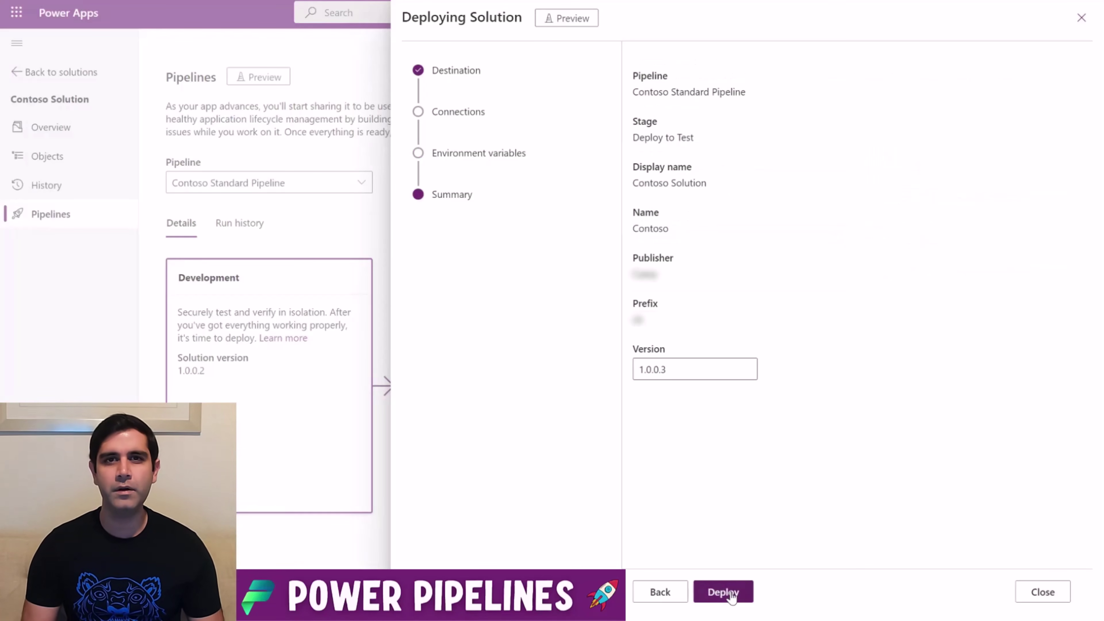
pyautogui.click(730, 596)
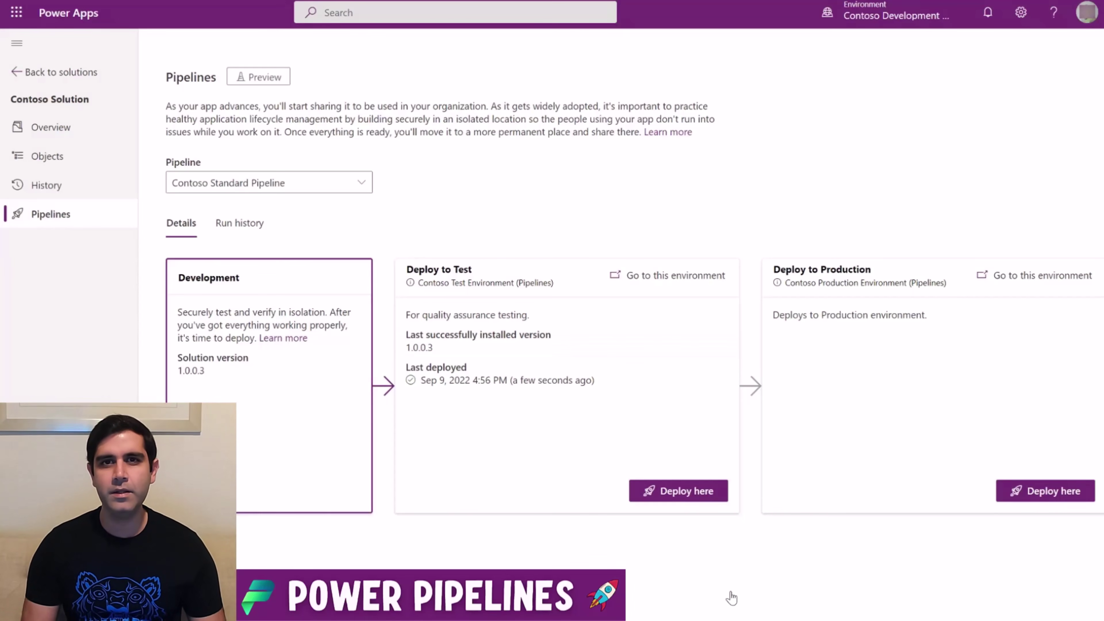
pyautogui.click(239, 223)
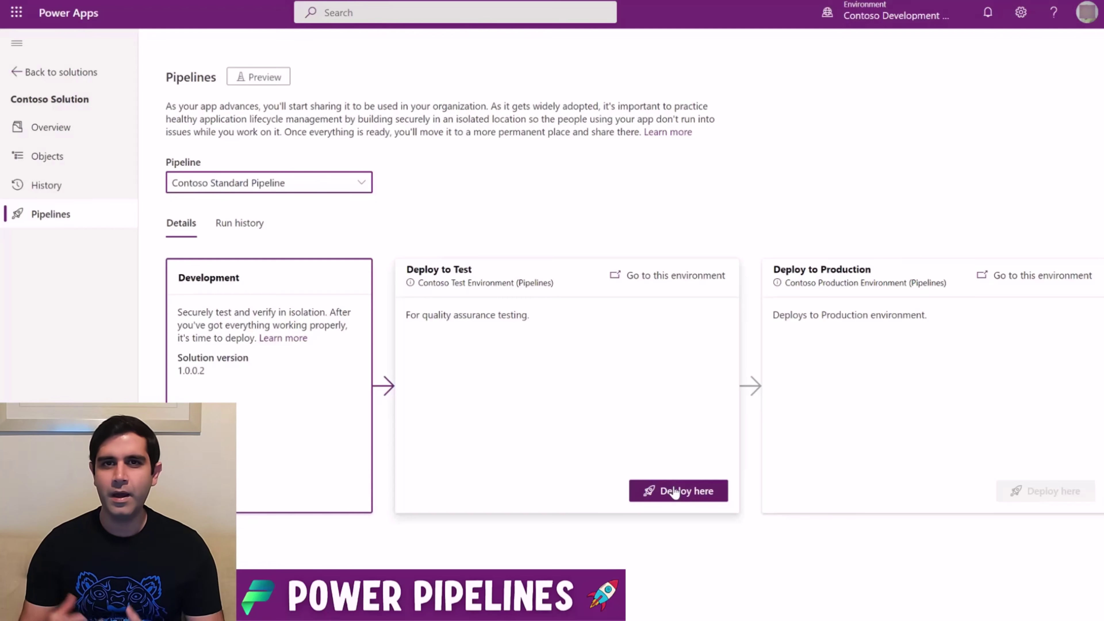
pyautogui.click(675, 491)
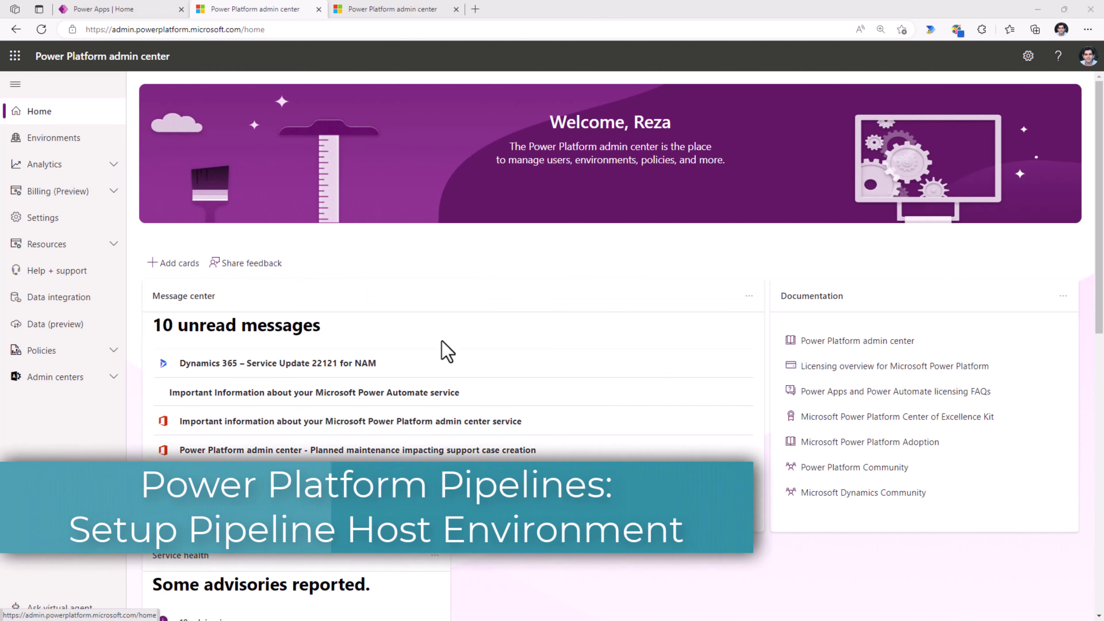
# Review the Dev Zone, Test Zone and Prod Zone entries and their types in the tenant's environment list
pyautogui.click(36, 139)
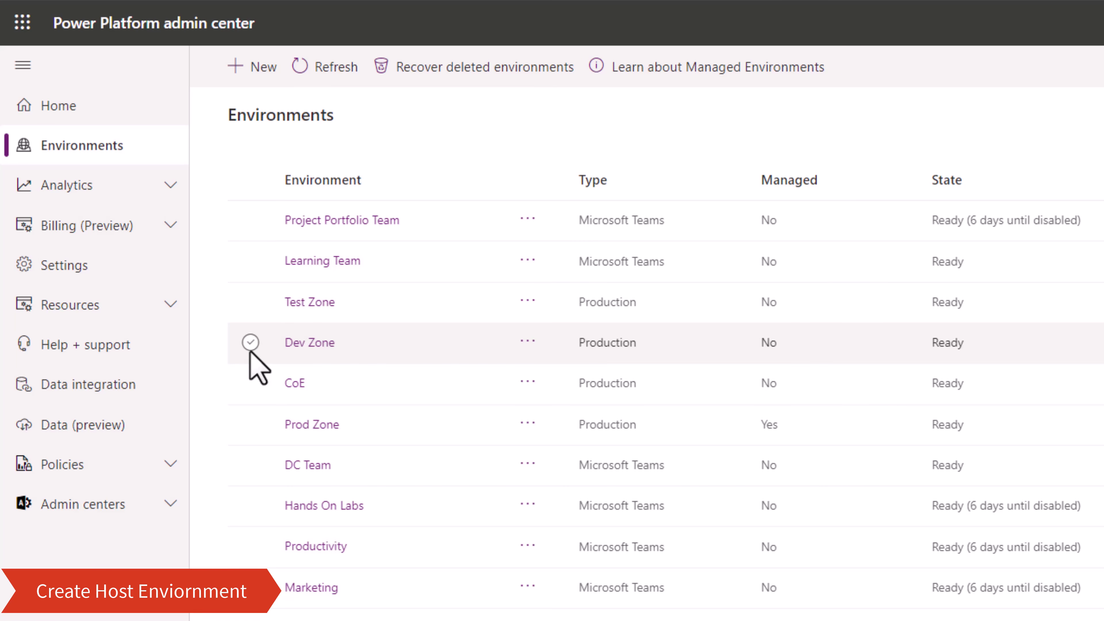
pyautogui.click(251, 343)
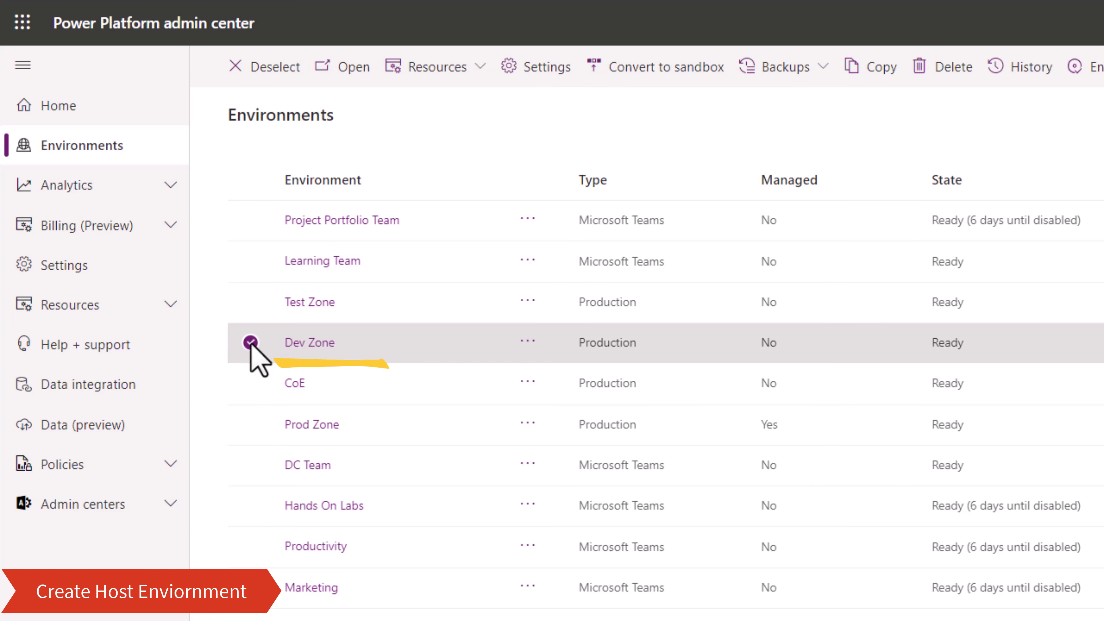
pyautogui.click(251, 302)
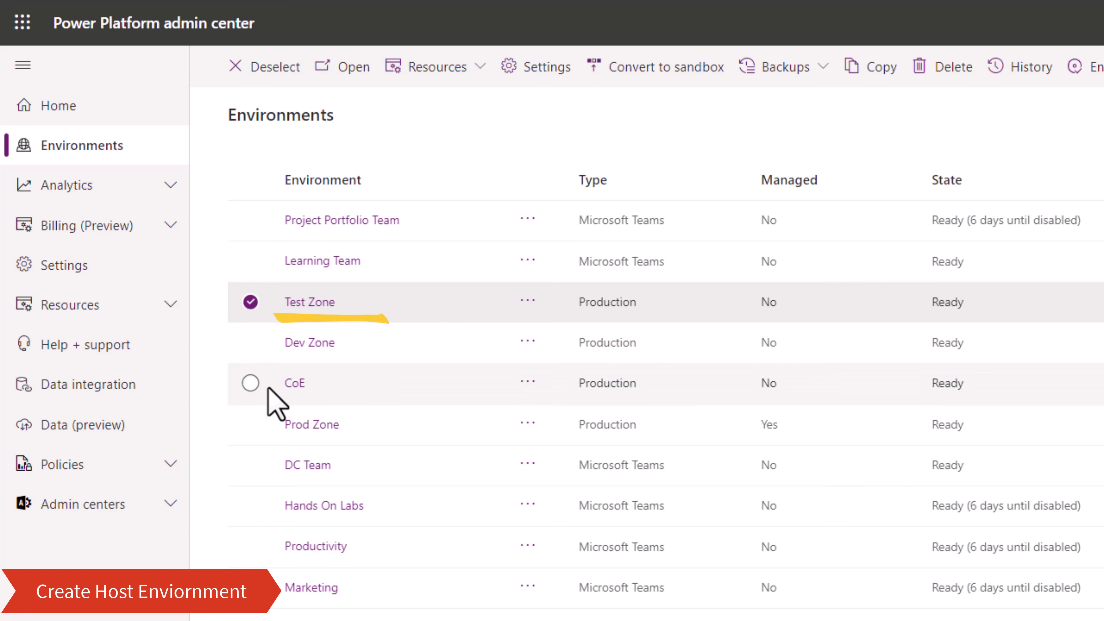
pyautogui.click(253, 423)
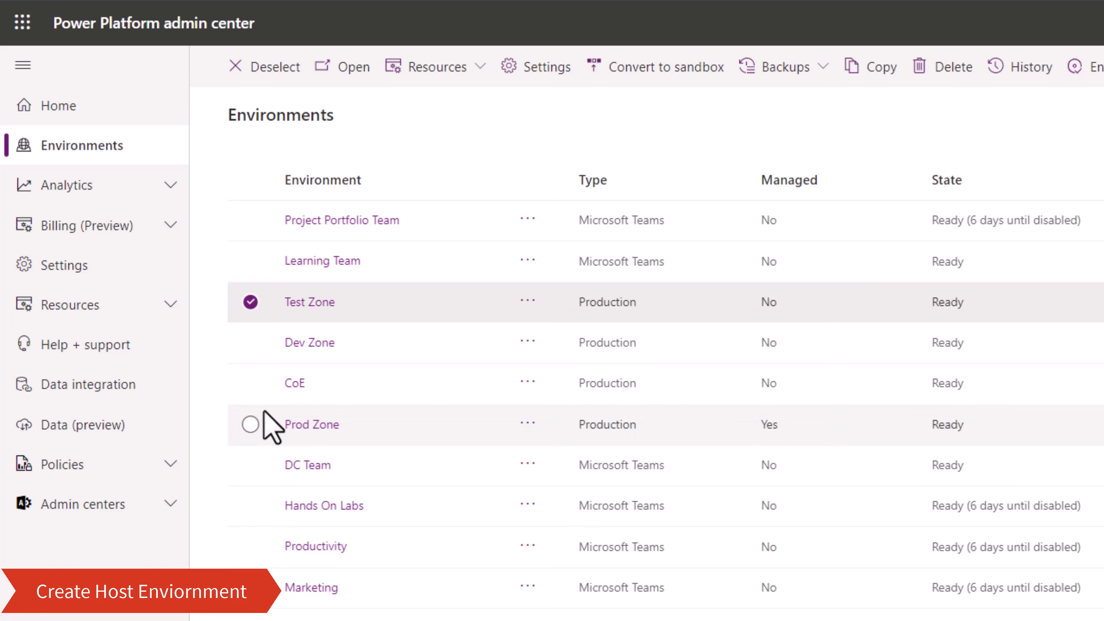
pyautogui.click(251, 424)
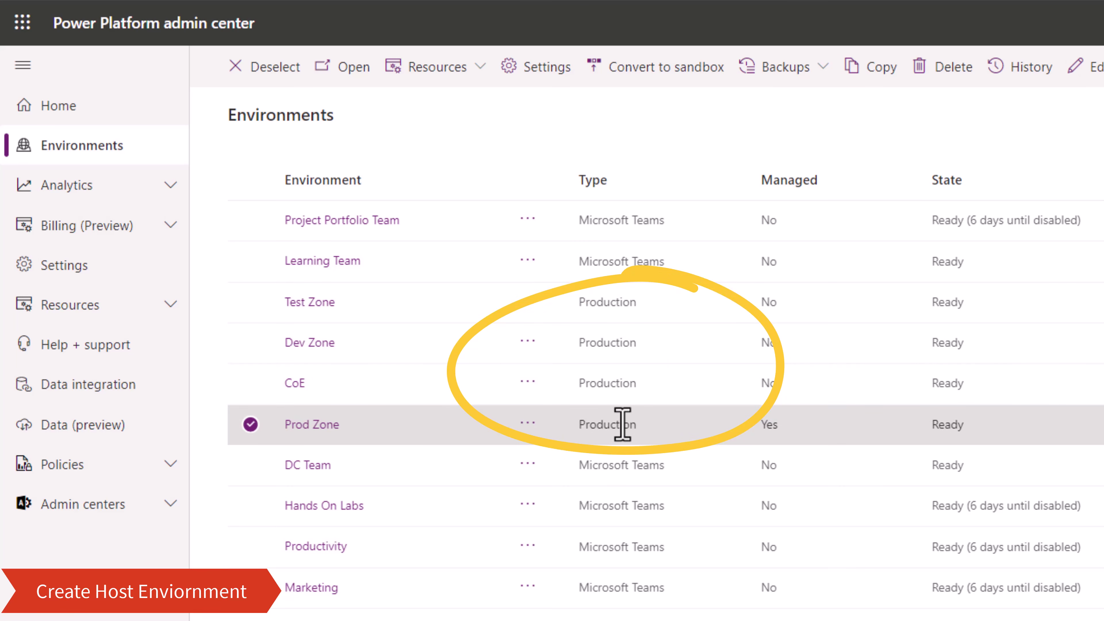
# Create a Production environment named Pipeline Orchestrator in the United States - Default region with an English, USD database
pyautogui.click(275, 72)
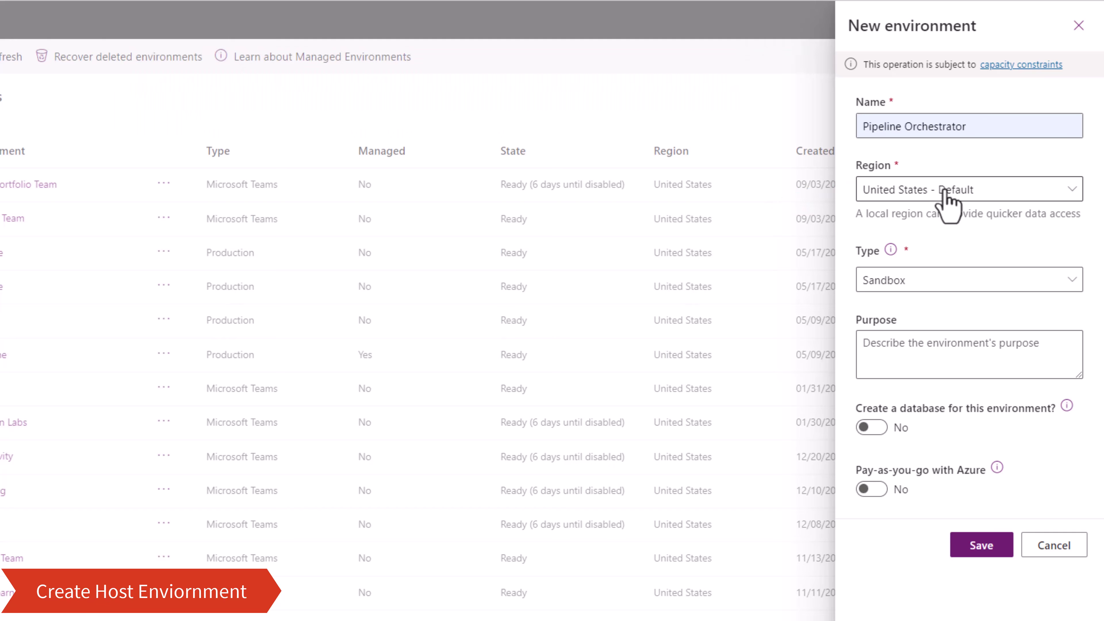
pyautogui.click(895, 280)
pyautogui.click(906, 366)
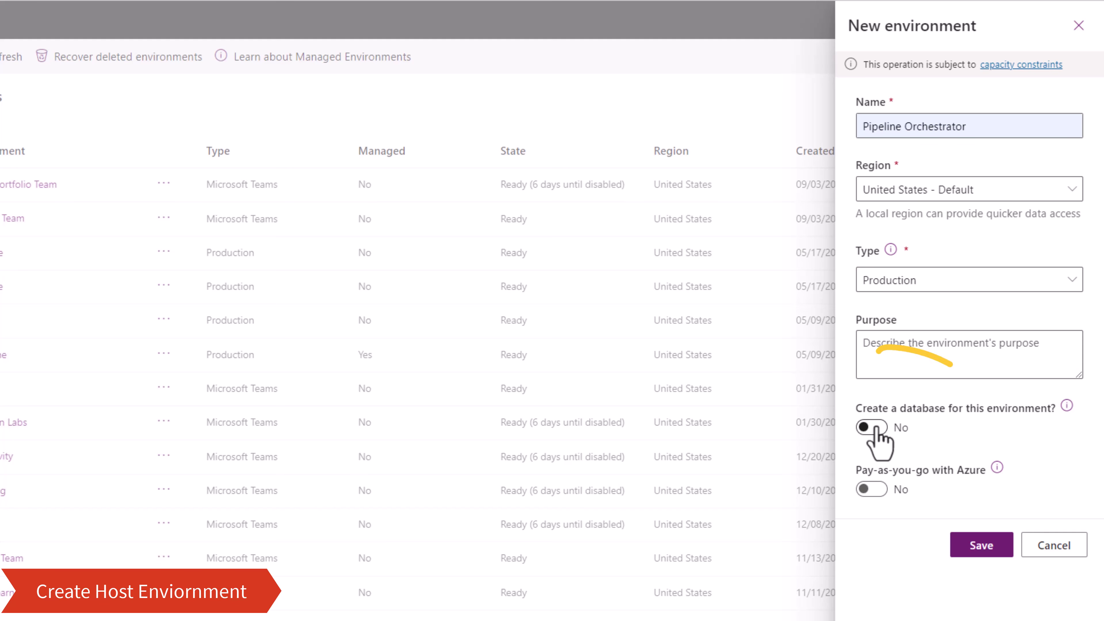
pyautogui.click(872, 427)
pyautogui.click(984, 547)
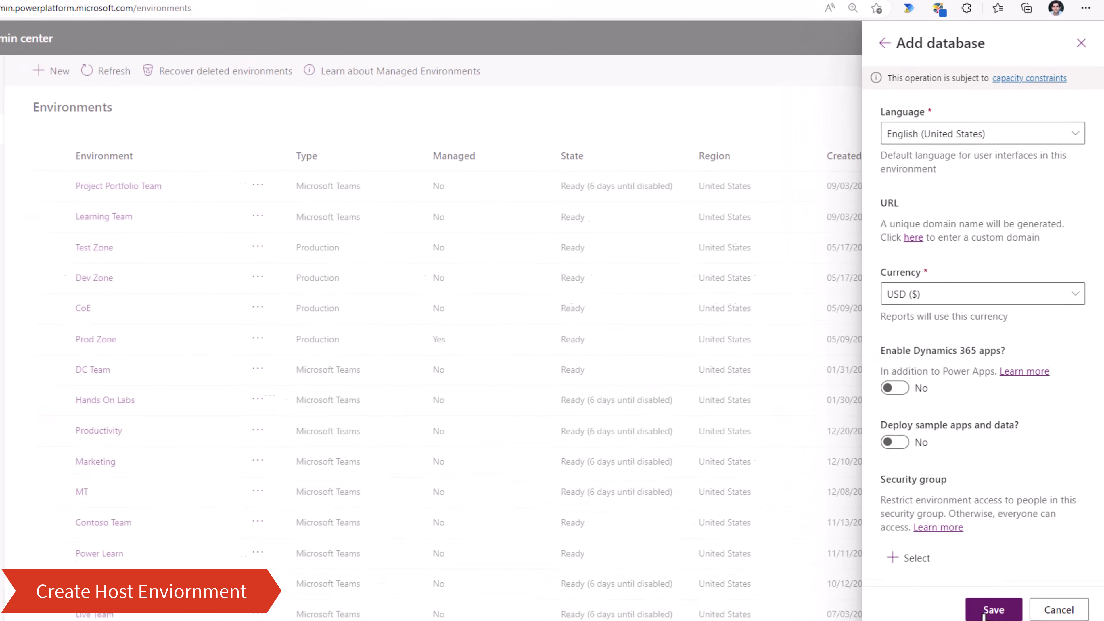
pyautogui.click(1000, 565)
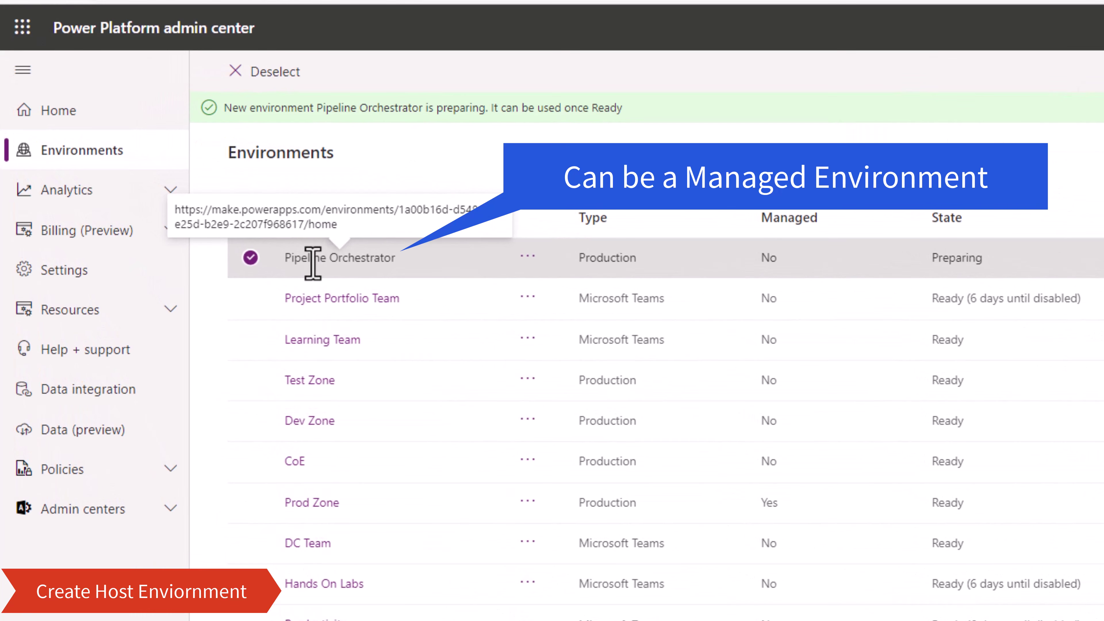
# Enable Managed Environments for Dev Zone with no sharing limits and weekly email digest insights included
pyautogui.click(251, 258)
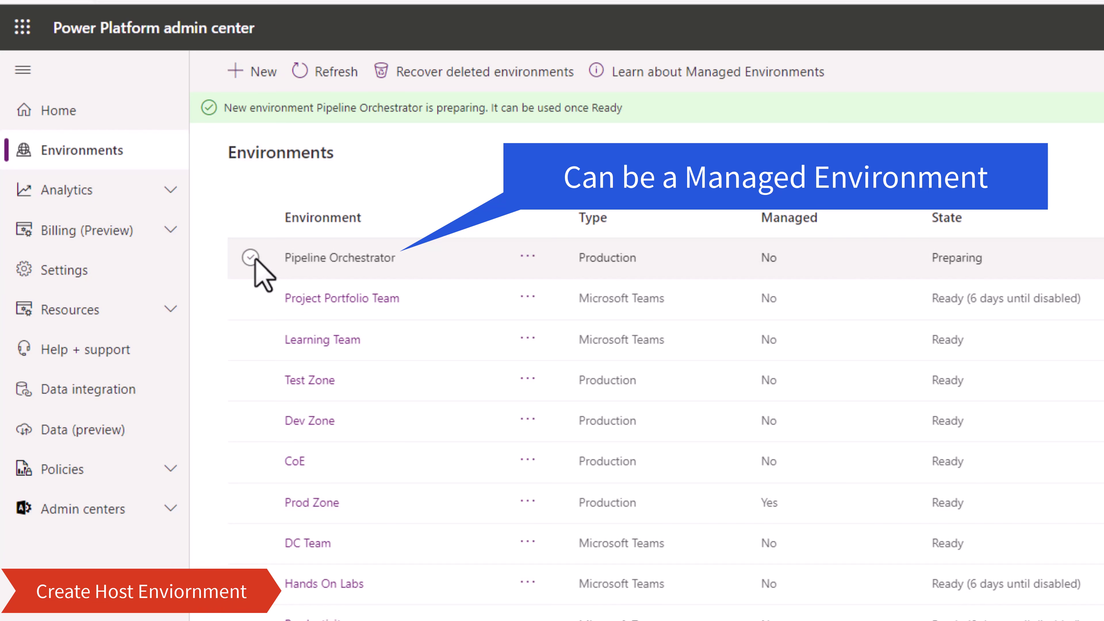
pyautogui.click(251, 421)
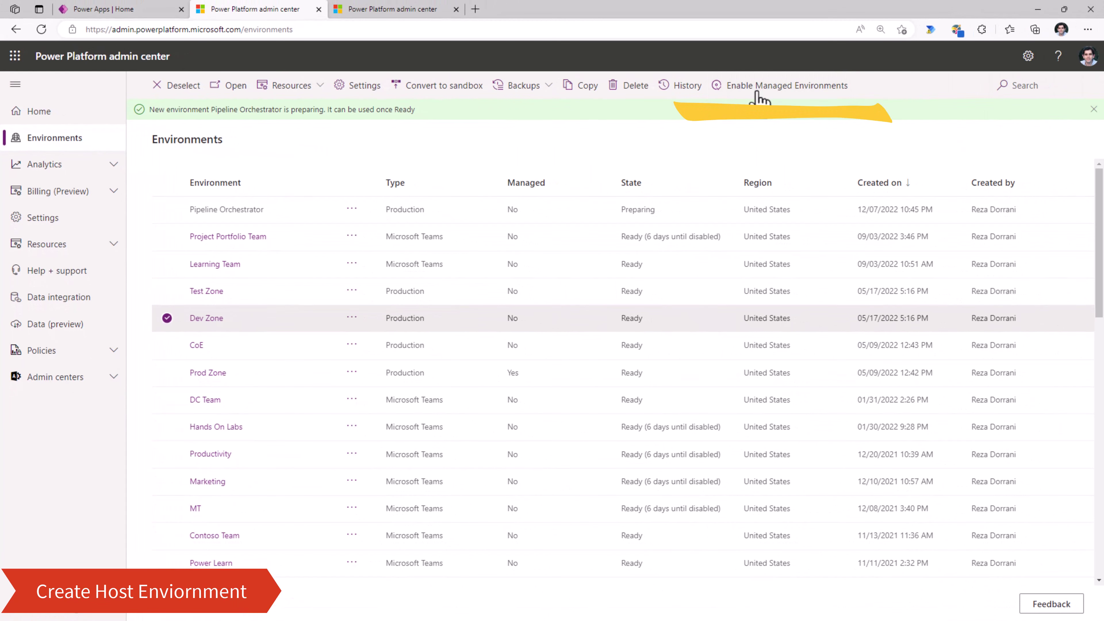
pyautogui.click(757, 91)
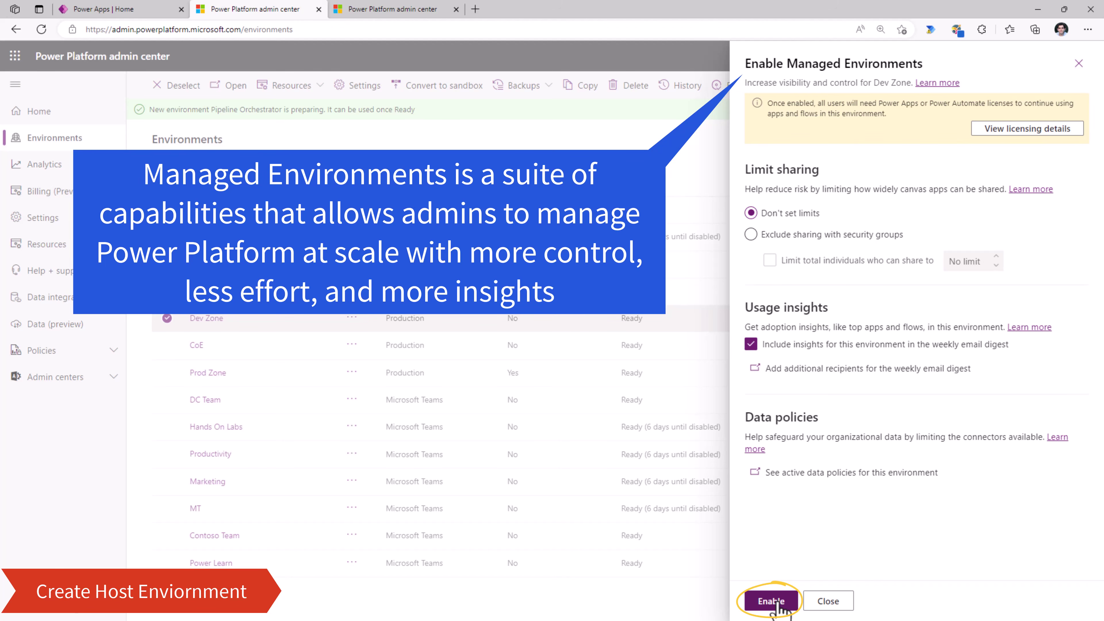
pyautogui.click(772, 601)
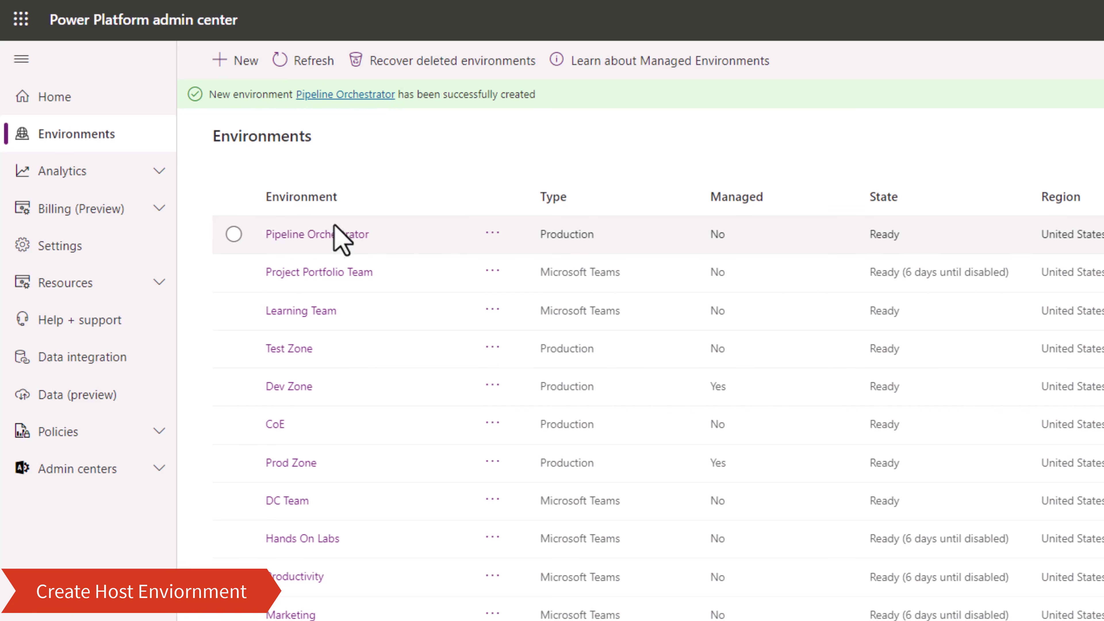
# Install the Power Platform Pipelines app in the Pipeline Orchestrator environment, agreeing to the terms of service
pyautogui.click(332, 235)
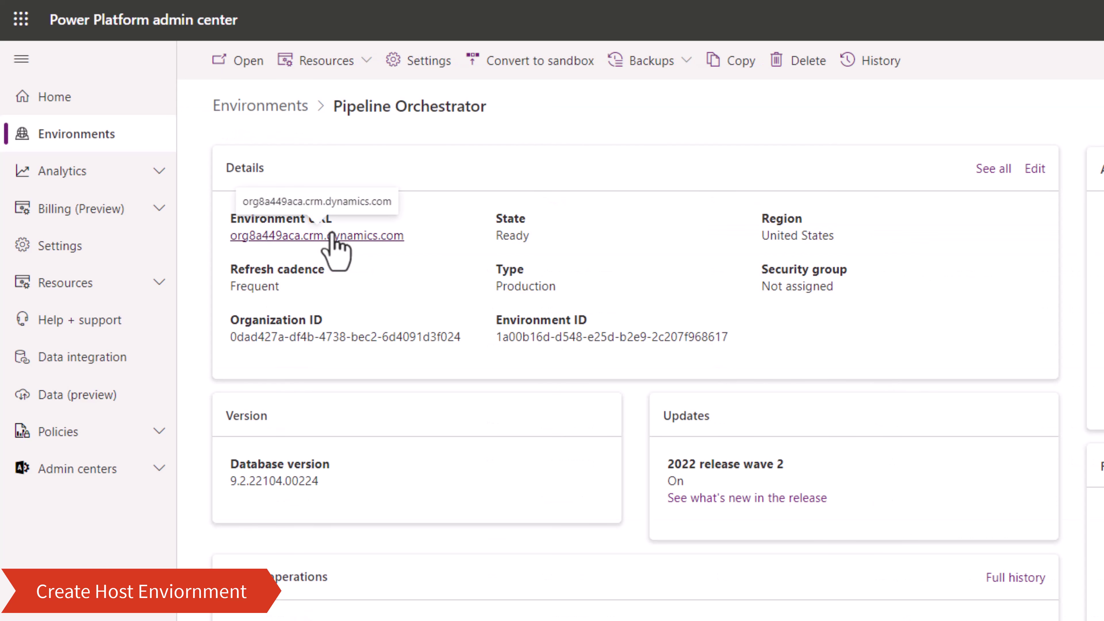
pyautogui.click(351, 65)
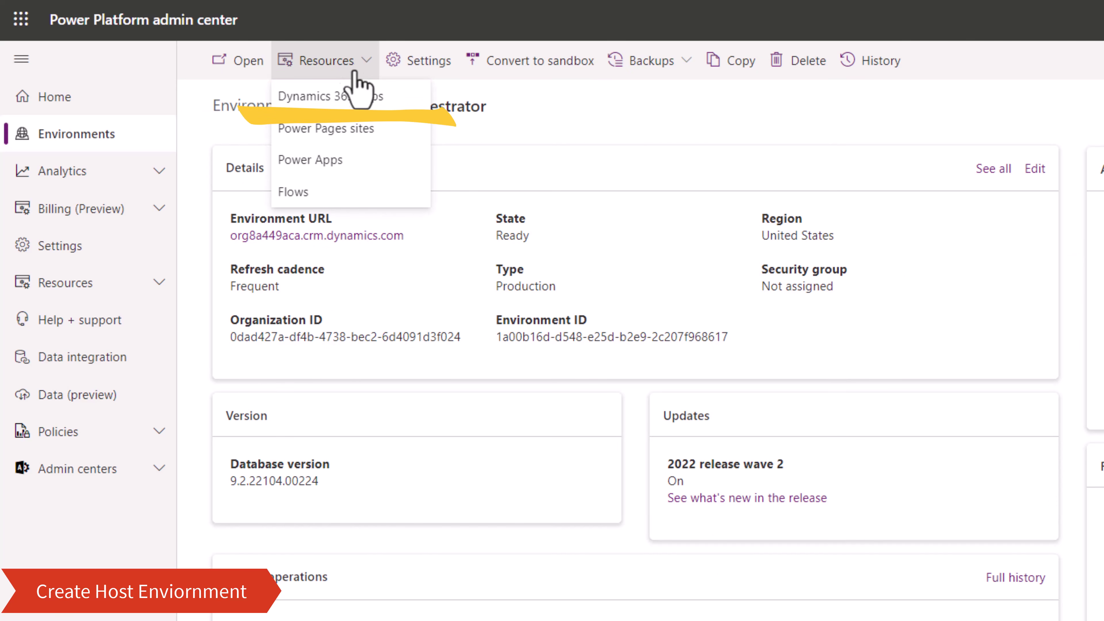
pyautogui.click(357, 96)
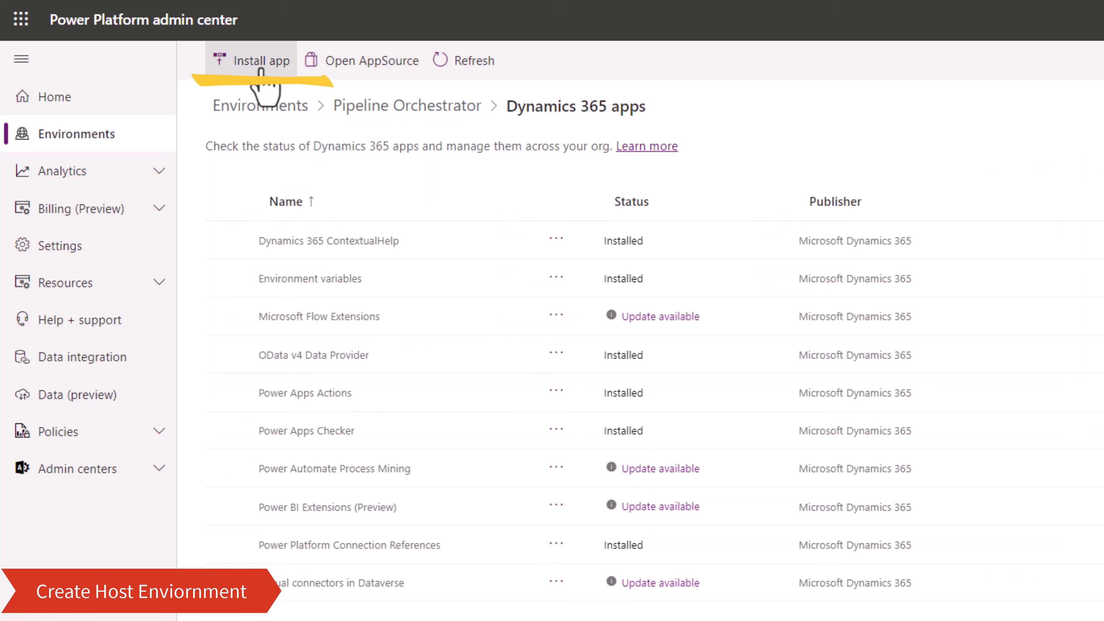
pyautogui.click(260, 69)
pyautogui.scroll(-10, 1087, 261)
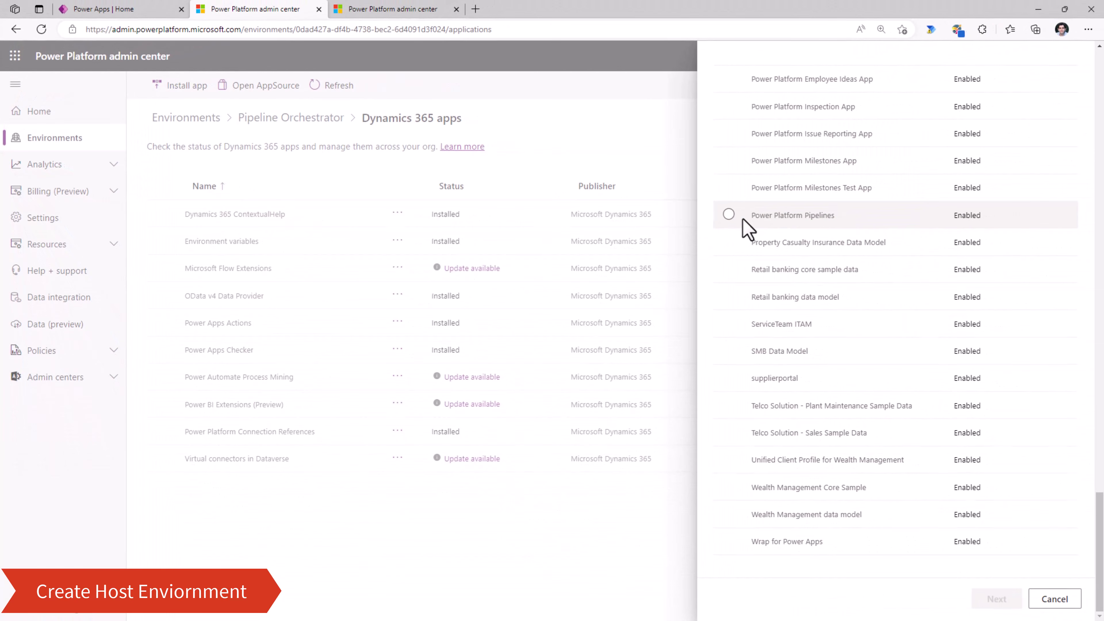
pyautogui.click(1021, 241)
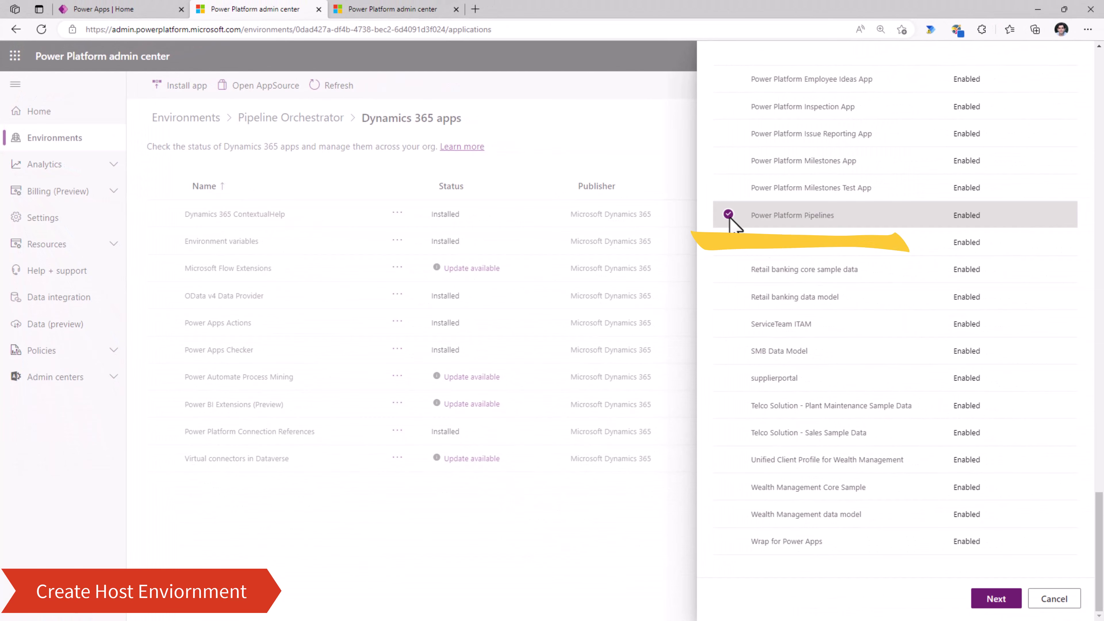
pyautogui.click(1000, 599)
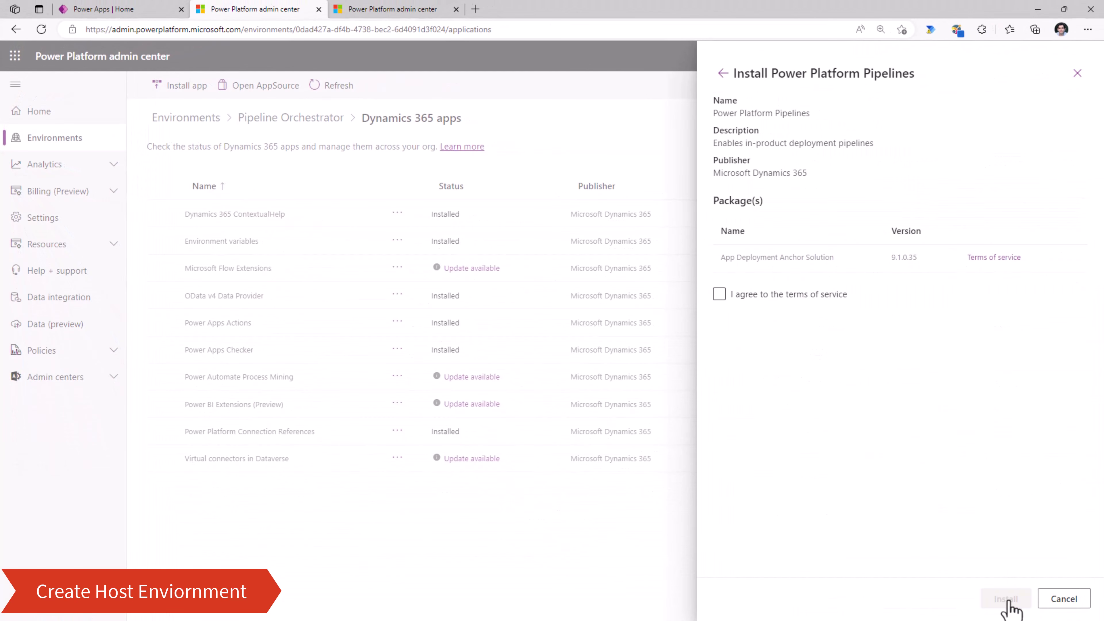
pyautogui.click(719, 294)
pyautogui.click(1004, 599)
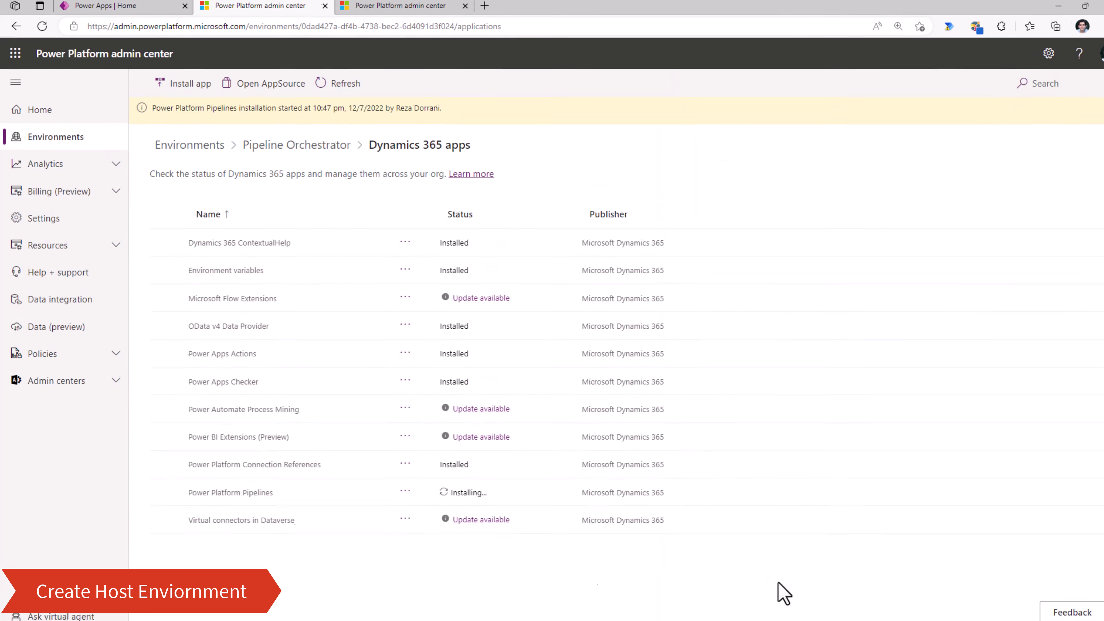
pyautogui.click(166, 495)
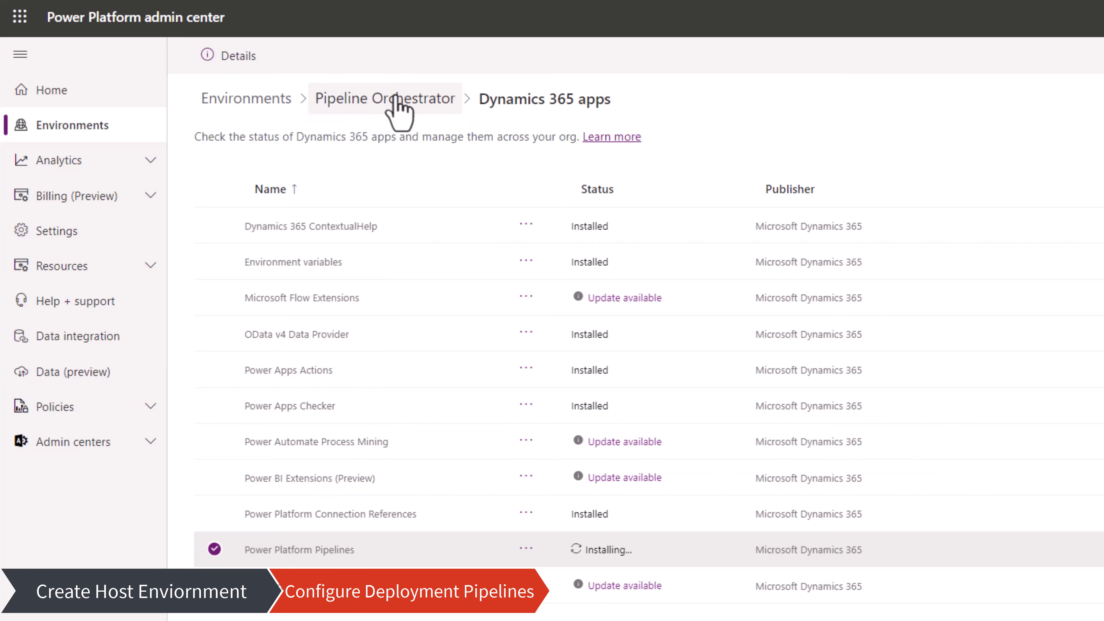
# Open the Dev Zone environment's details and highlight its full environment ID
pyautogui.click(254, 104)
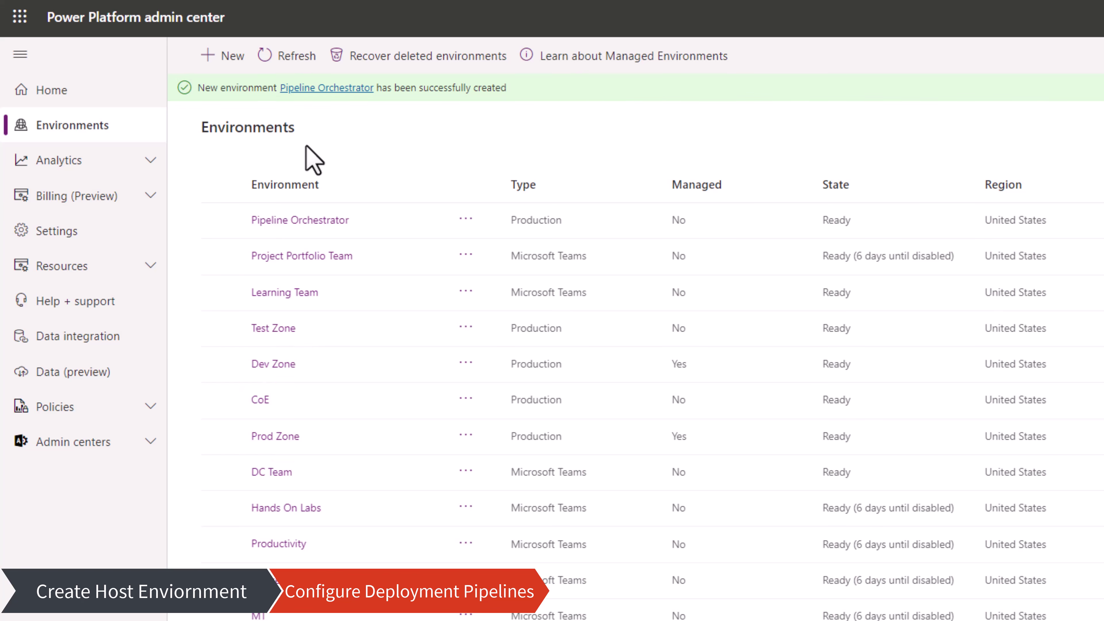
pyautogui.click(313, 330)
pyautogui.click(274, 365)
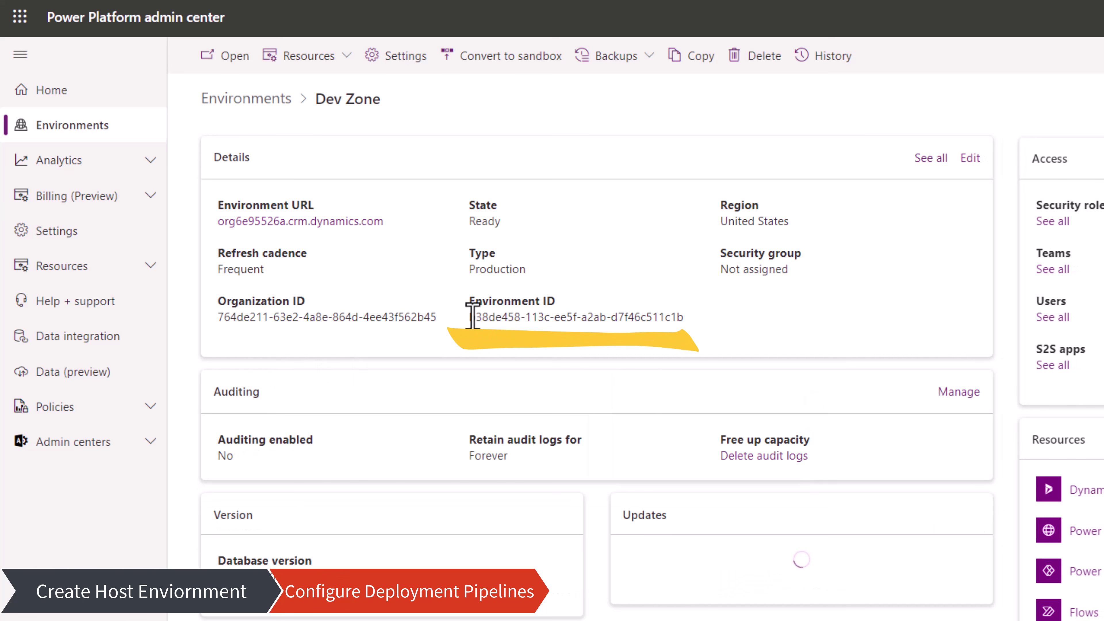
pyautogui.moveTo(471, 317); pyautogui.dragTo(686, 318)
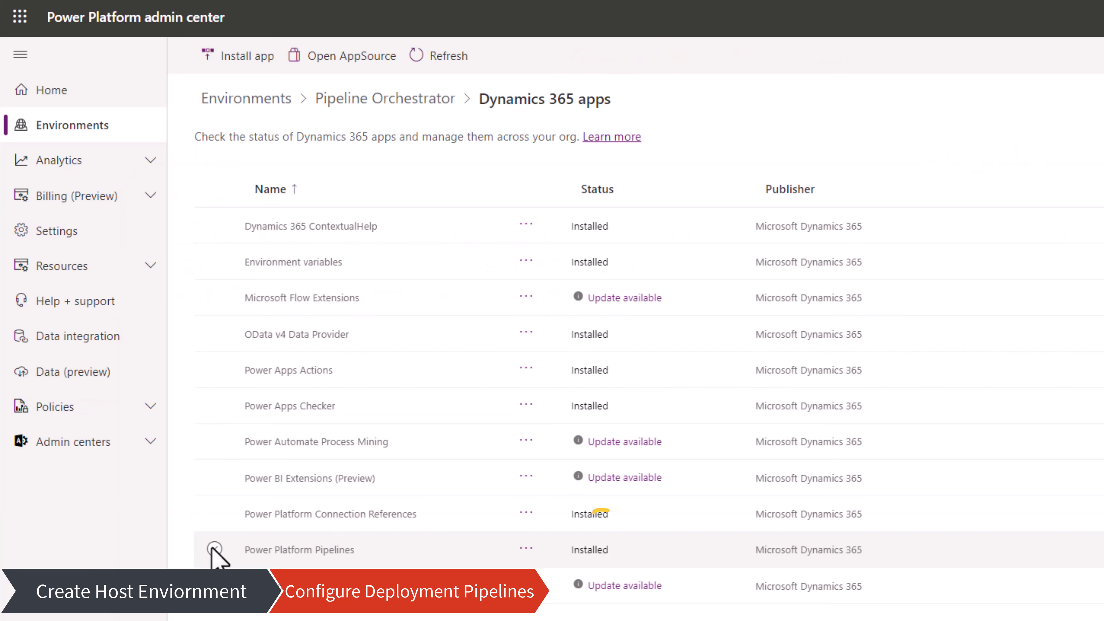
# Check the Power Platform Pipelines app's installation status and switch to Power Apps in the Pipeline Orchestrator environment
pyautogui.click(214, 549)
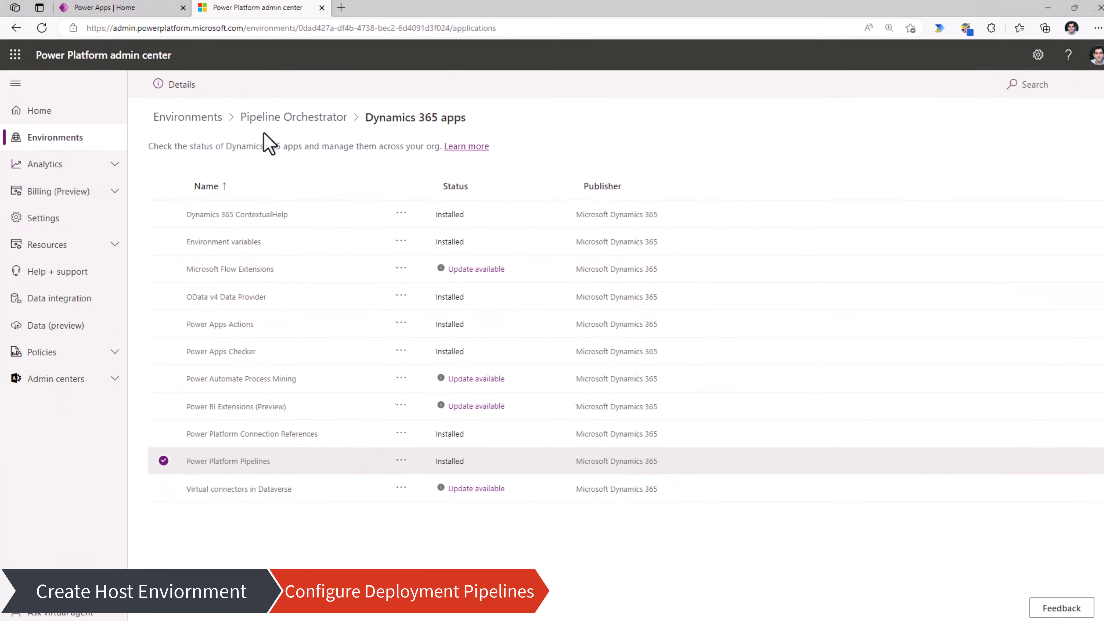
pyautogui.click(131, 9)
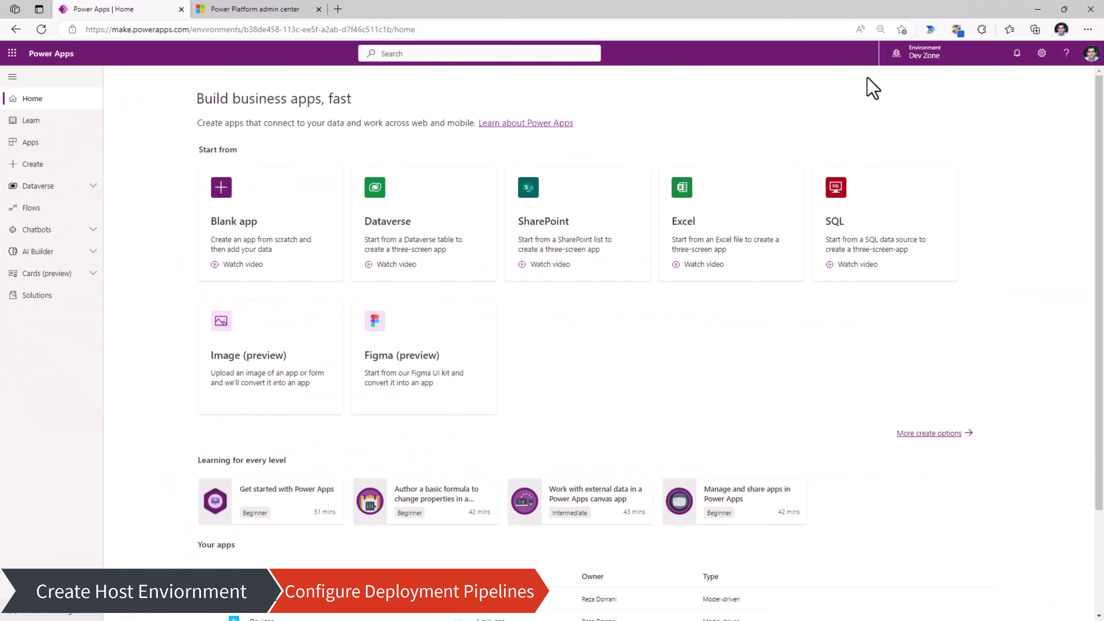
pyautogui.click(925, 66)
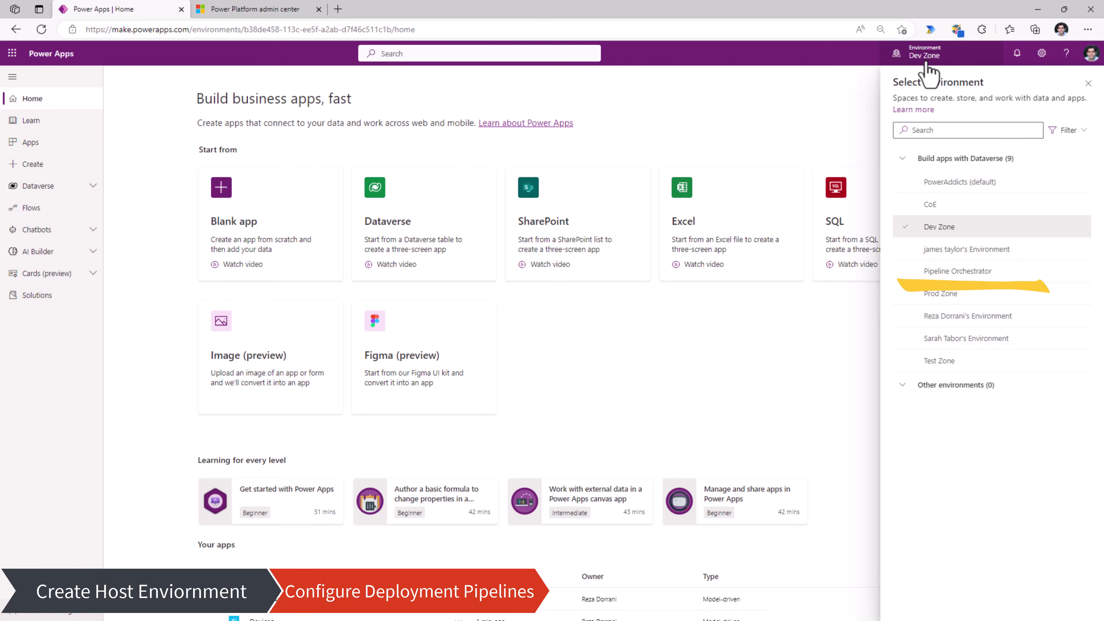
pyautogui.click(940, 277)
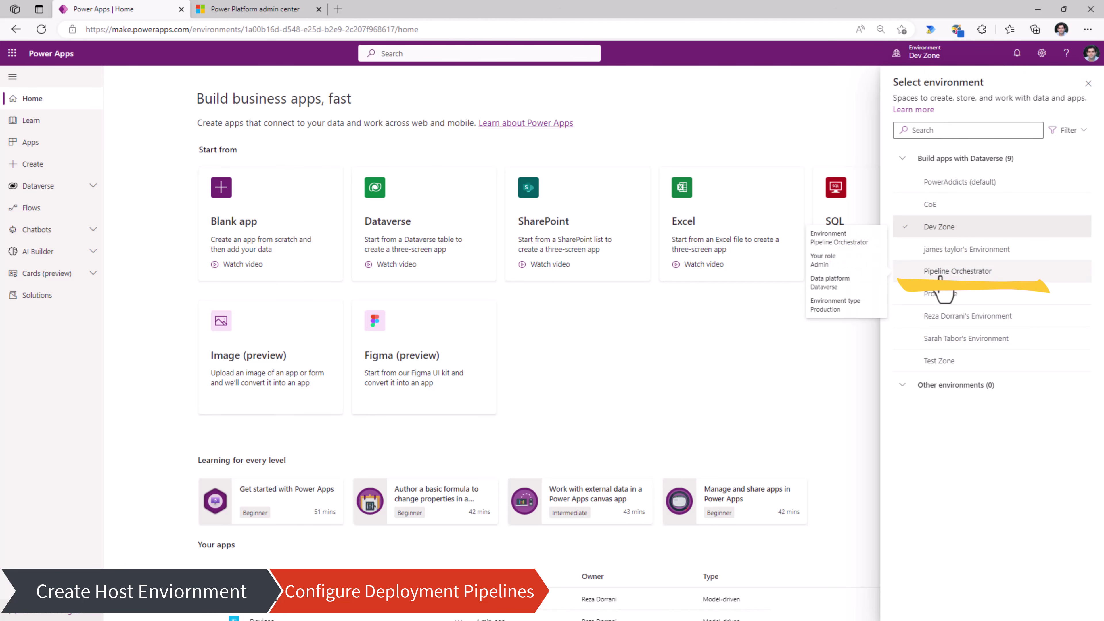
pyautogui.click(940, 277)
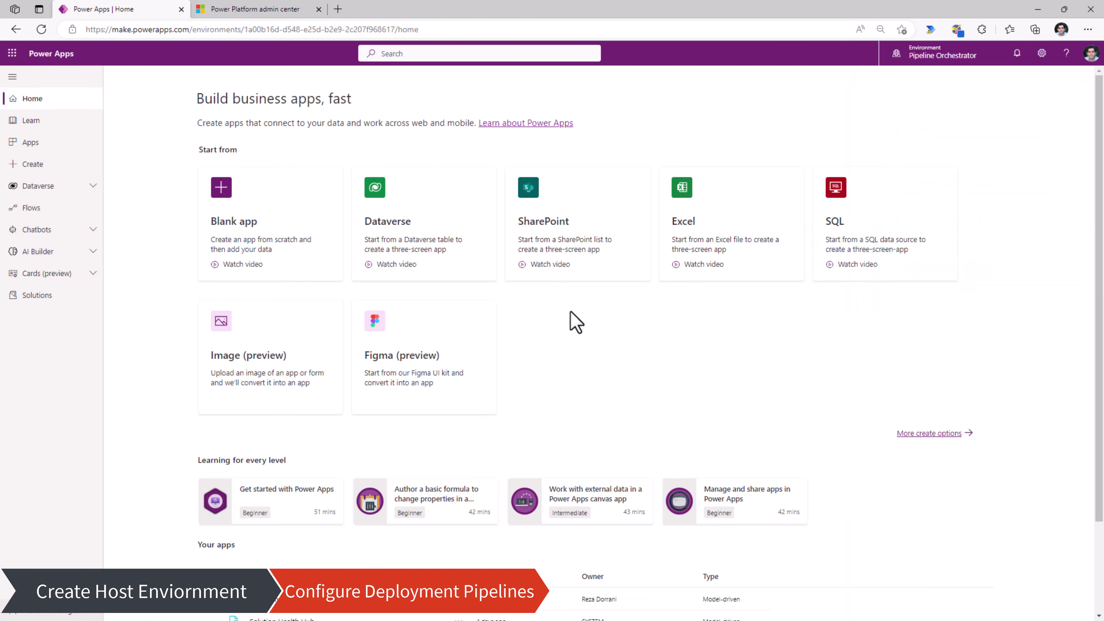
# Open the Deployment Pipeline Configuration app and go to its list of deployment environments
pyautogui.click(31, 145)
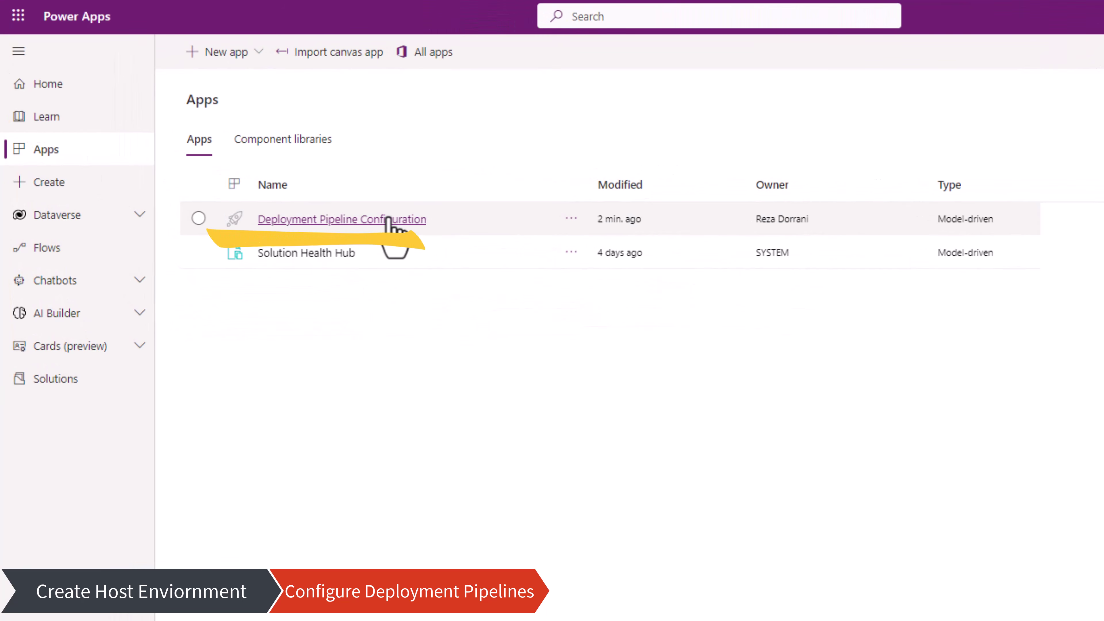
pyautogui.click(299, 219)
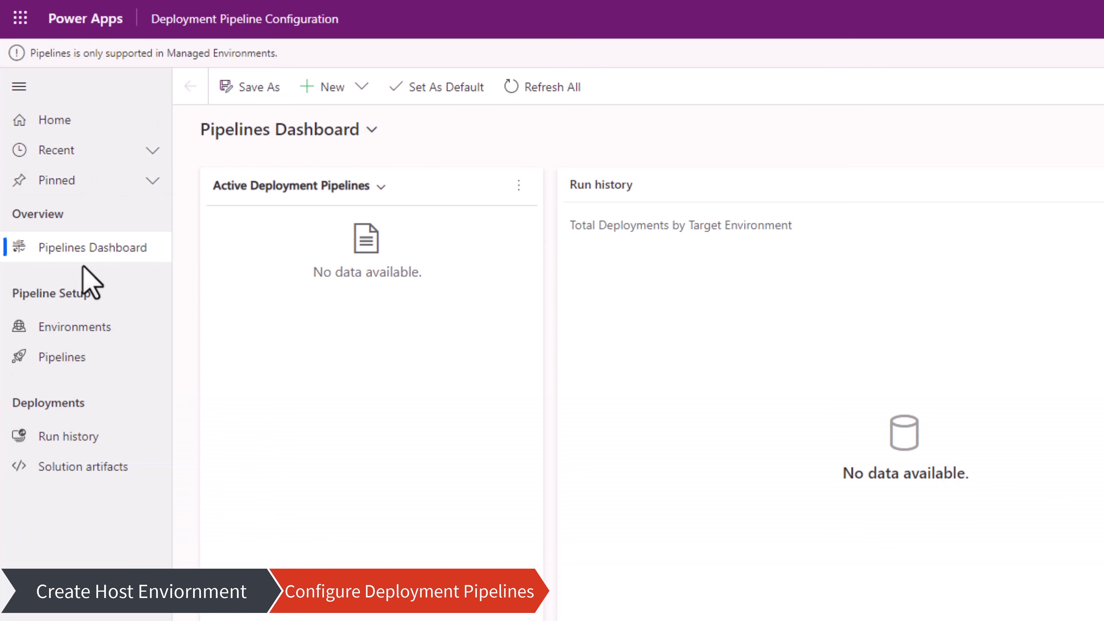
pyautogui.click(84, 334)
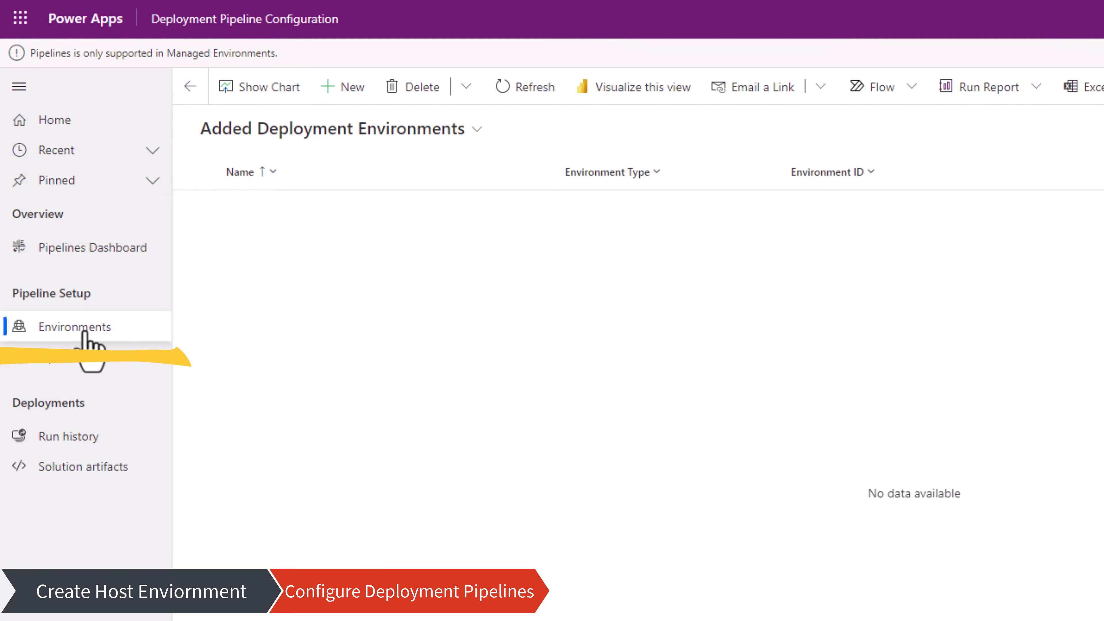
# Add and save a deployment environment named Dev Environment, type Development Environment, with the noted Dev ID b38de458-113c-ee5f-a2ab-d7f46c511c1b
pyautogui.click(356, 89)
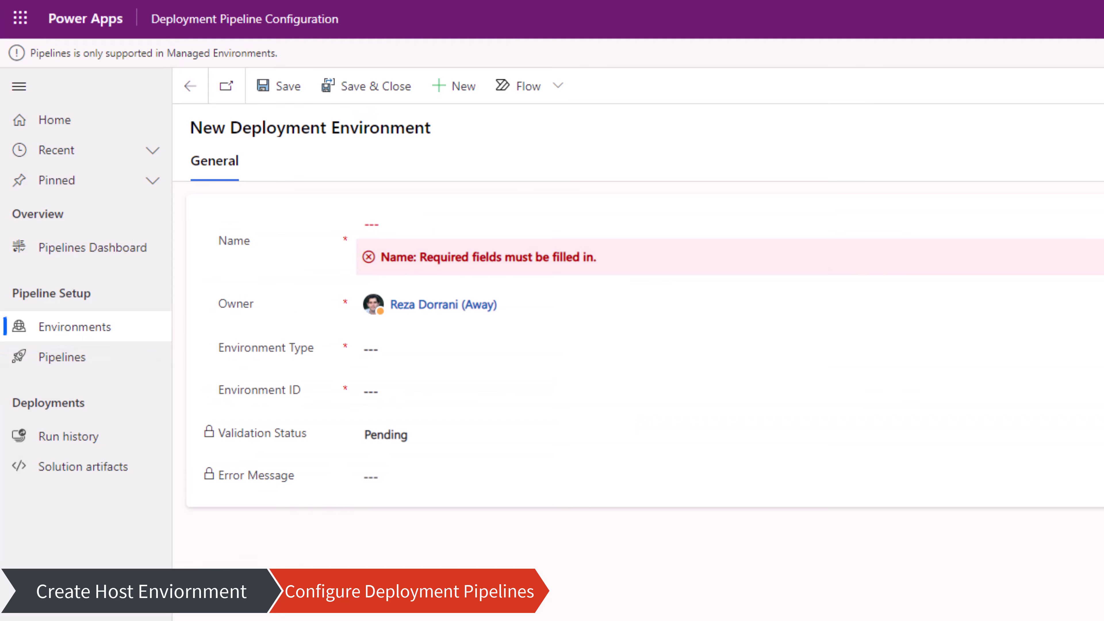
pyautogui.hotkey('alt', 'Tab')
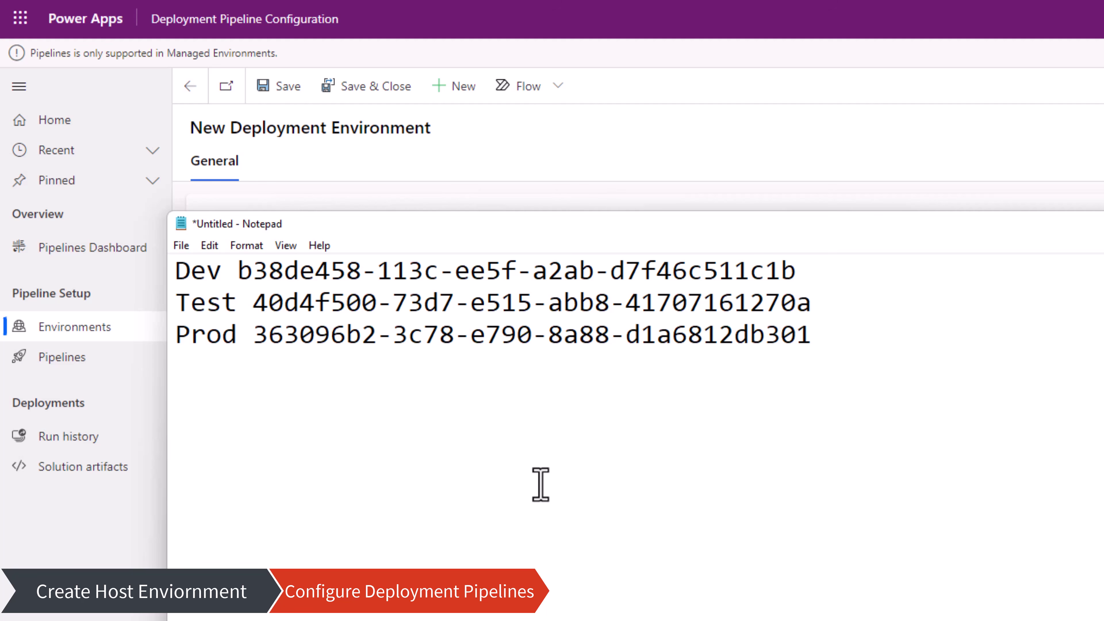
pyautogui.moveTo(238, 269); pyautogui.dragTo(805, 256)
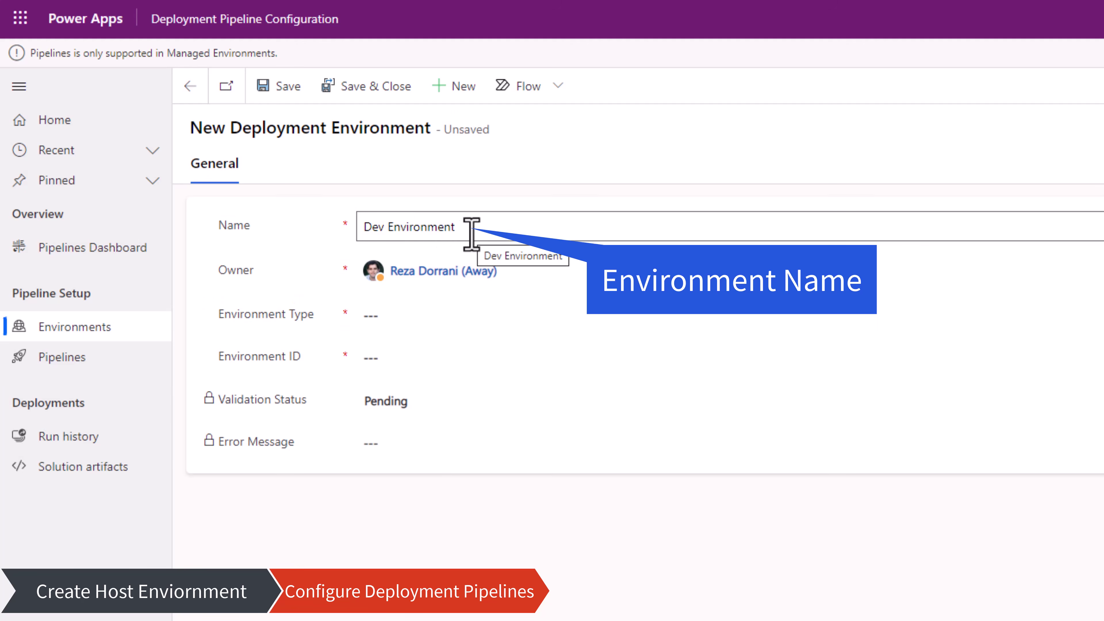
pyautogui.click(399, 317)
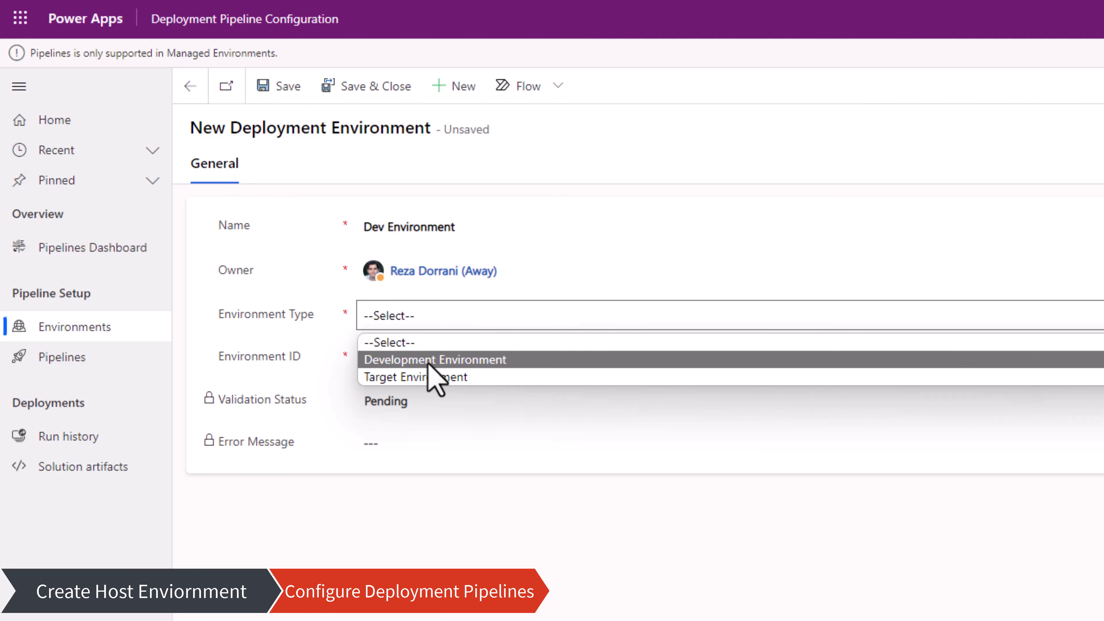
pyautogui.click(428, 364)
pyautogui.click(404, 359)
pyautogui.write('b38de45f-113c-ee5f-a2ab-d7f46c511c1b')
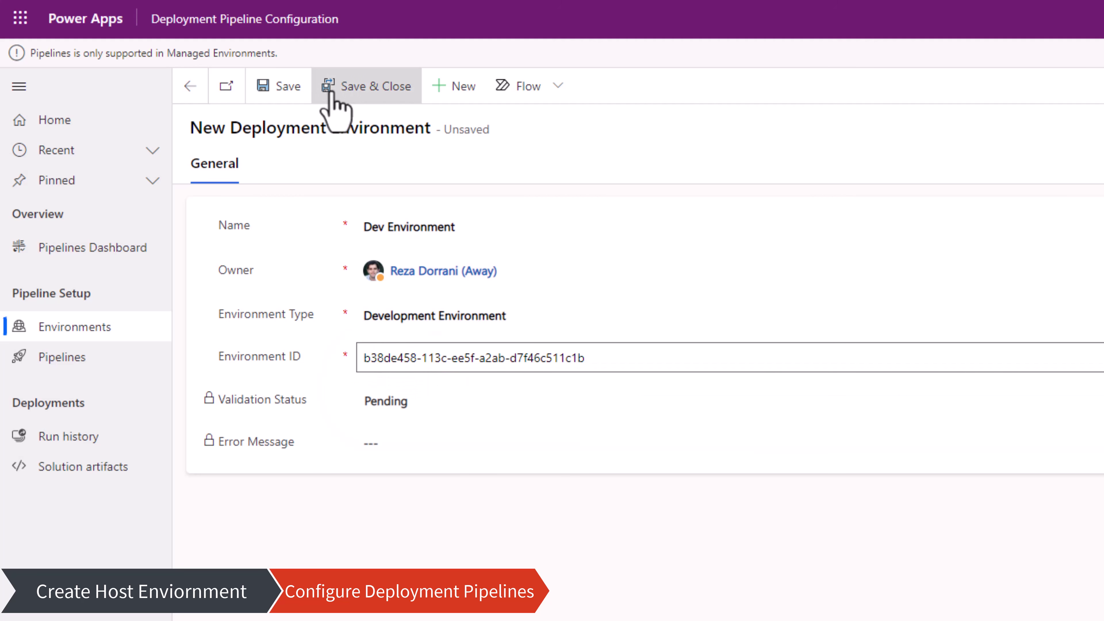
pyautogui.click(359, 93)
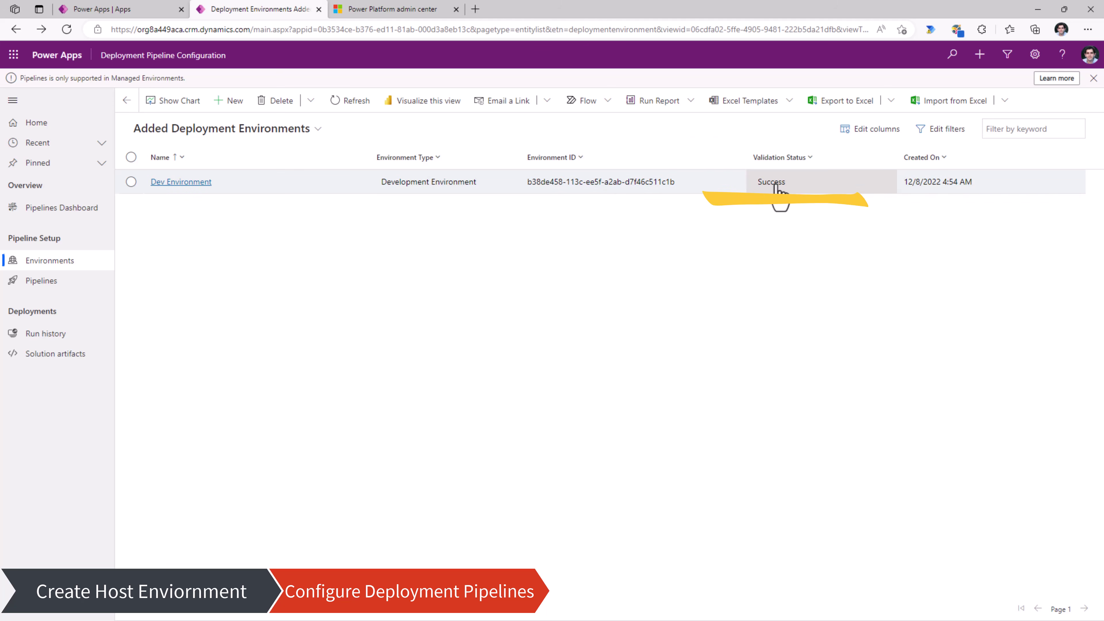
pyautogui.click(232, 107)
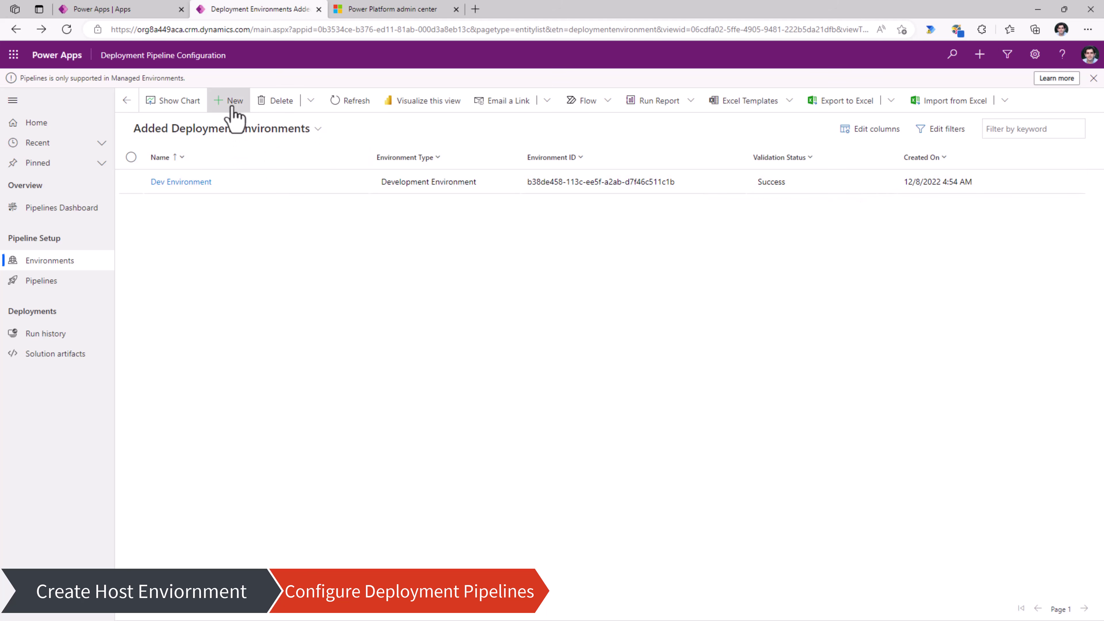
pyautogui.hotkey('alt', 'Tab')
pyautogui.moveTo(169, 244); pyautogui.dragTo(568, 256)
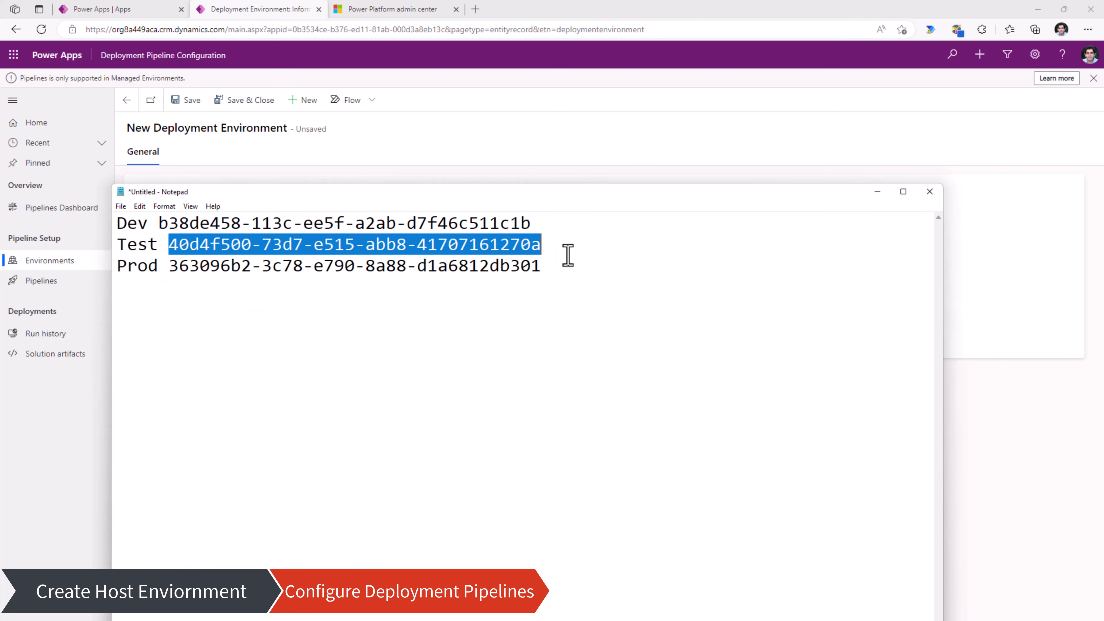
pyautogui.click(395, 294)
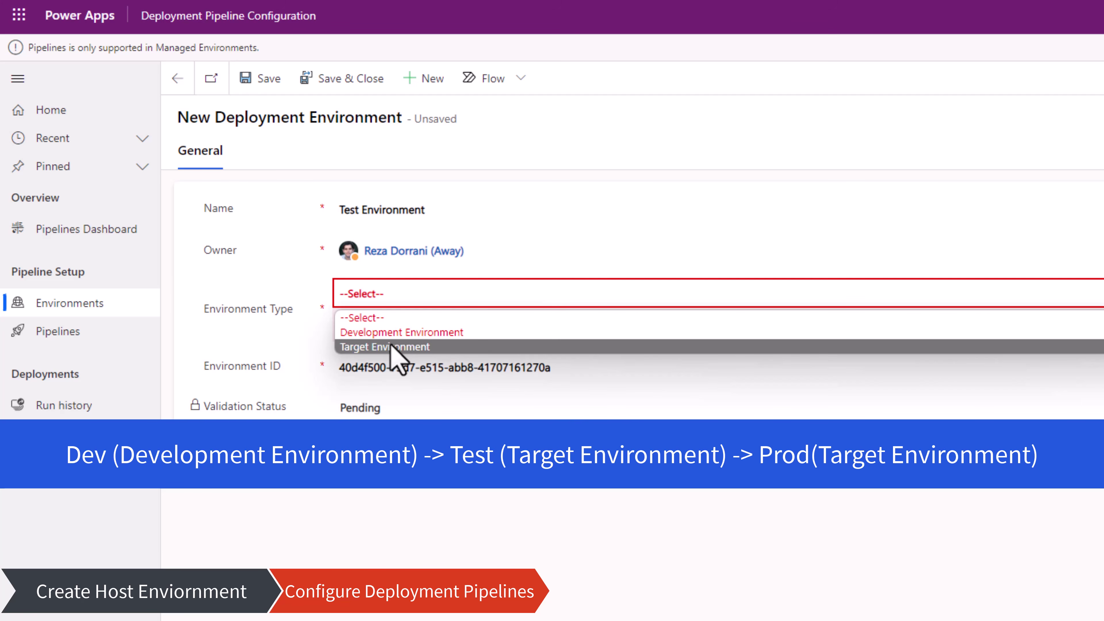
pyautogui.click(390, 346)
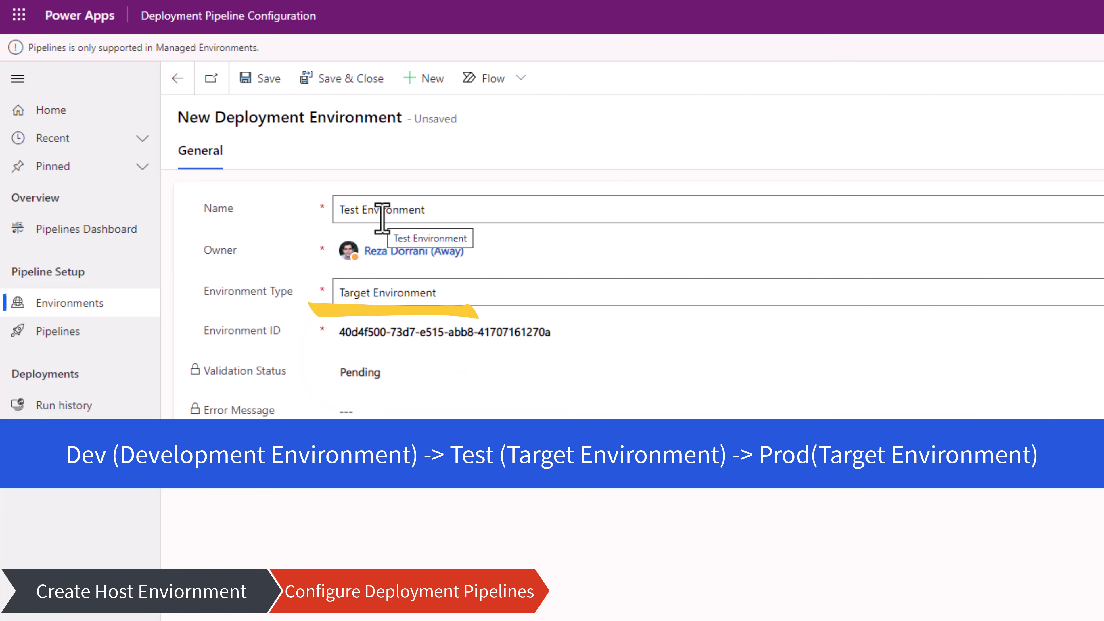
pyautogui.click(341, 80)
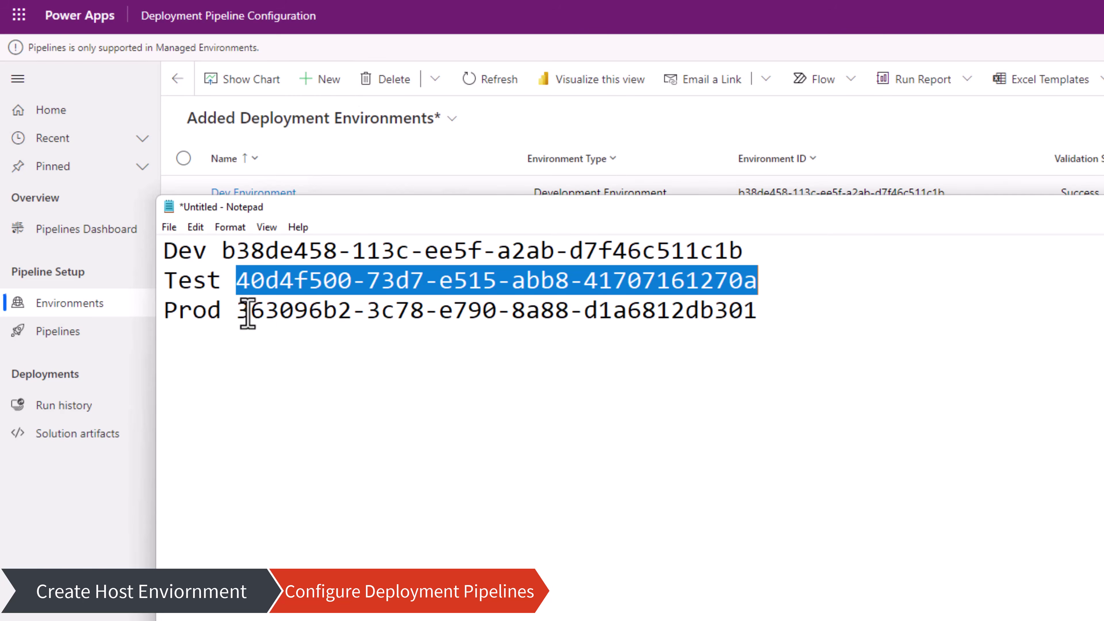
# Add and save a deployment environment named Production Environment, type Target Environment, with the noted Prod ID 363096b2-3c78-e790-8a88-d1a6812db301
pyautogui.moveTo(248, 313); pyautogui.dragTo(757, 310)
pyautogui.hotkey('ctrl', 'c')
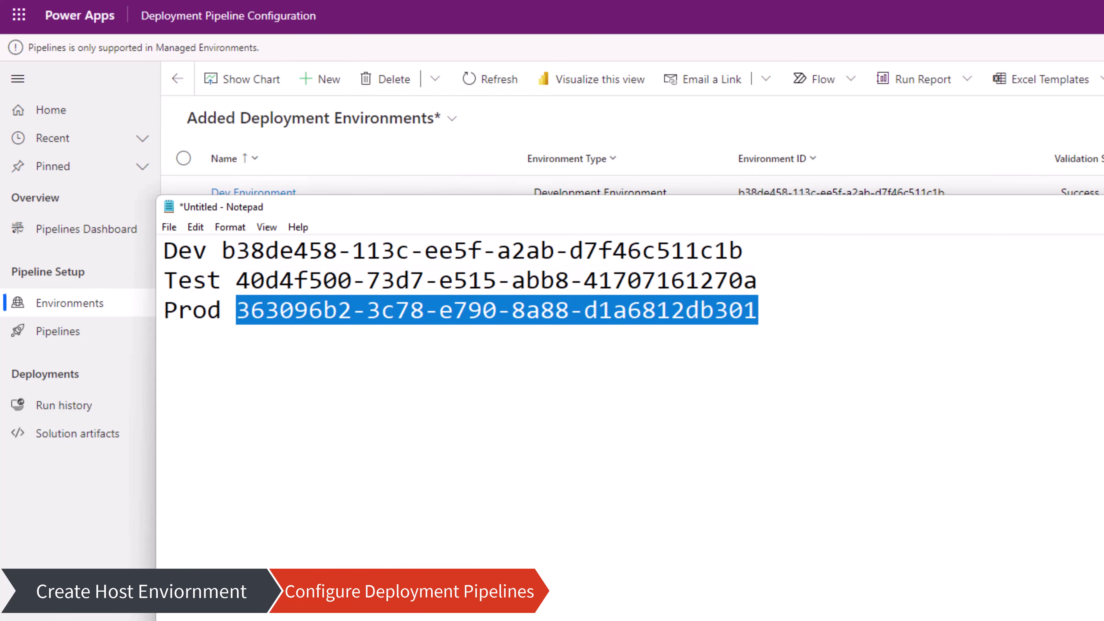
pyautogui.click(317, 83)
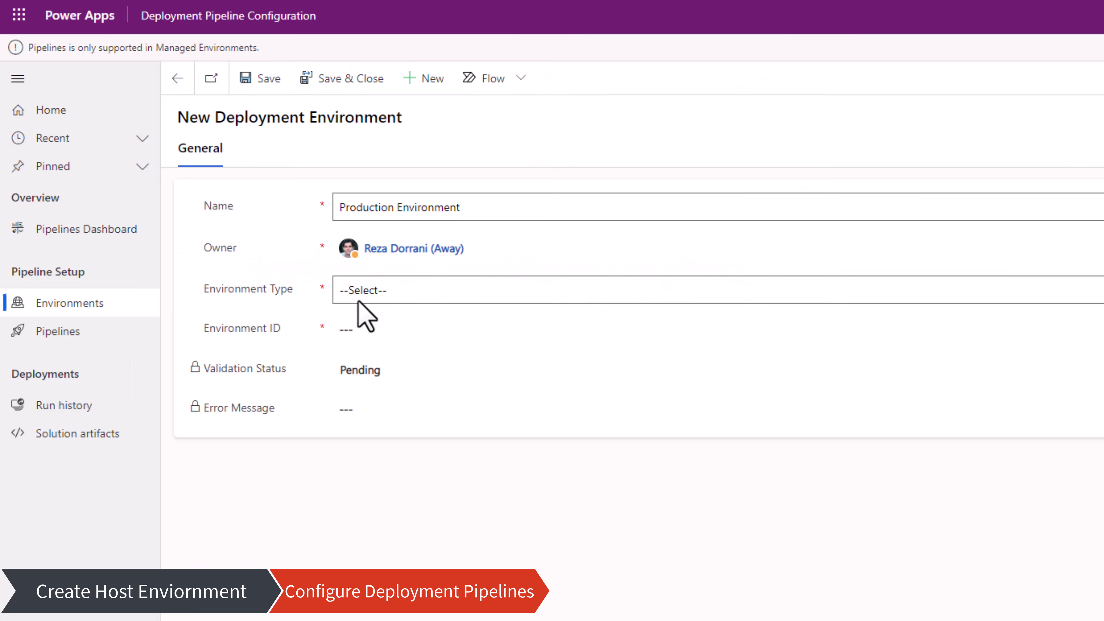
pyautogui.click(360, 295)
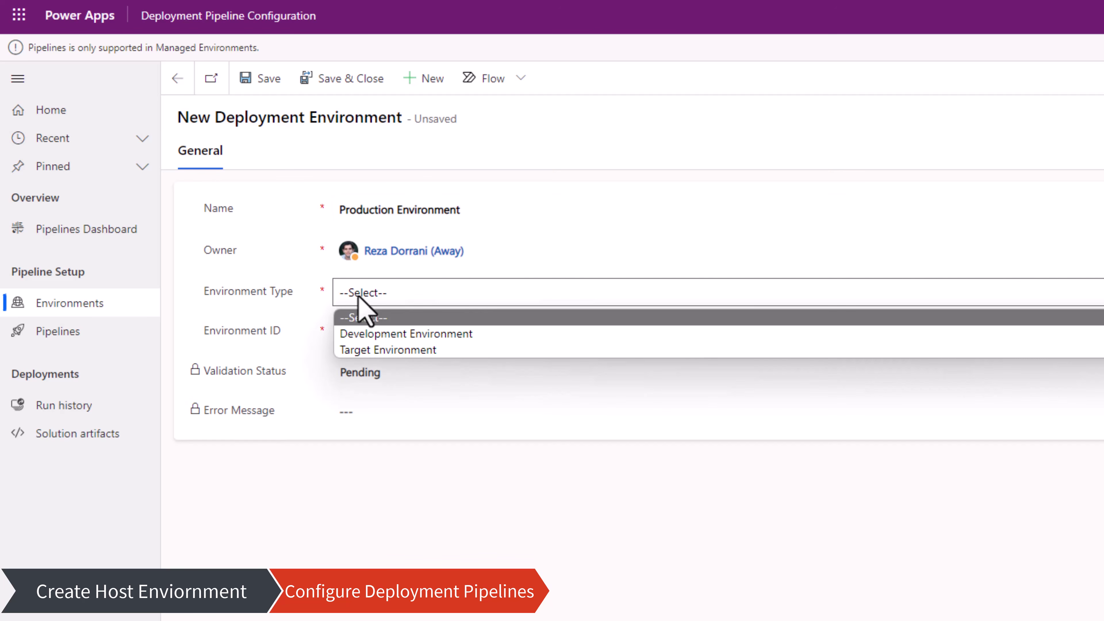
pyautogui.click(389, 353)
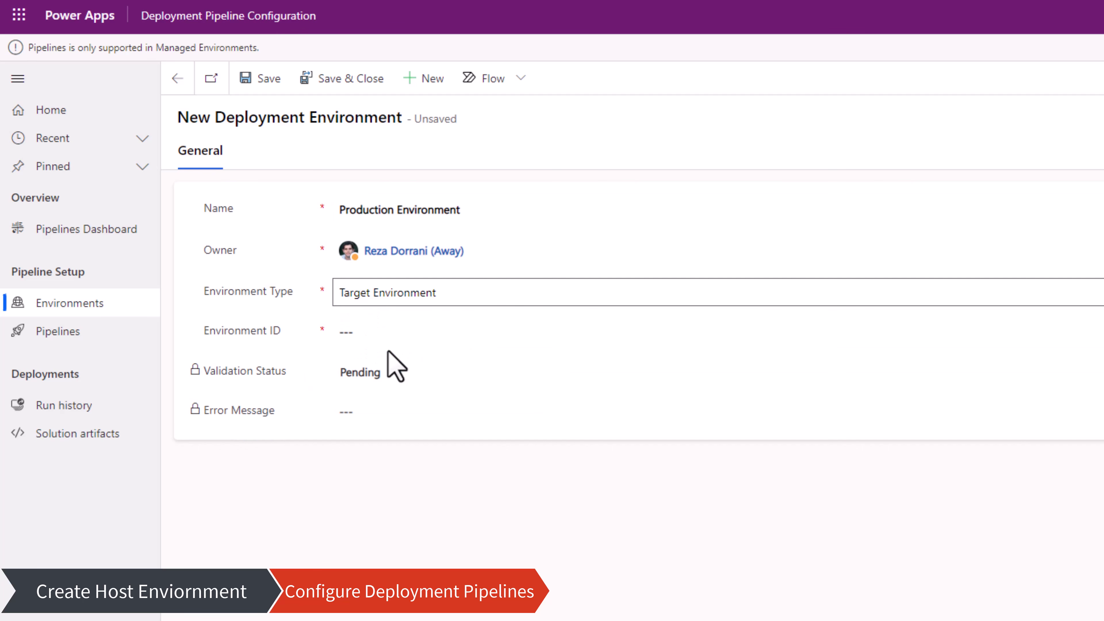
pyautogui.click(373, 338)
pyautogui.hotkey('ctrl', 'v')
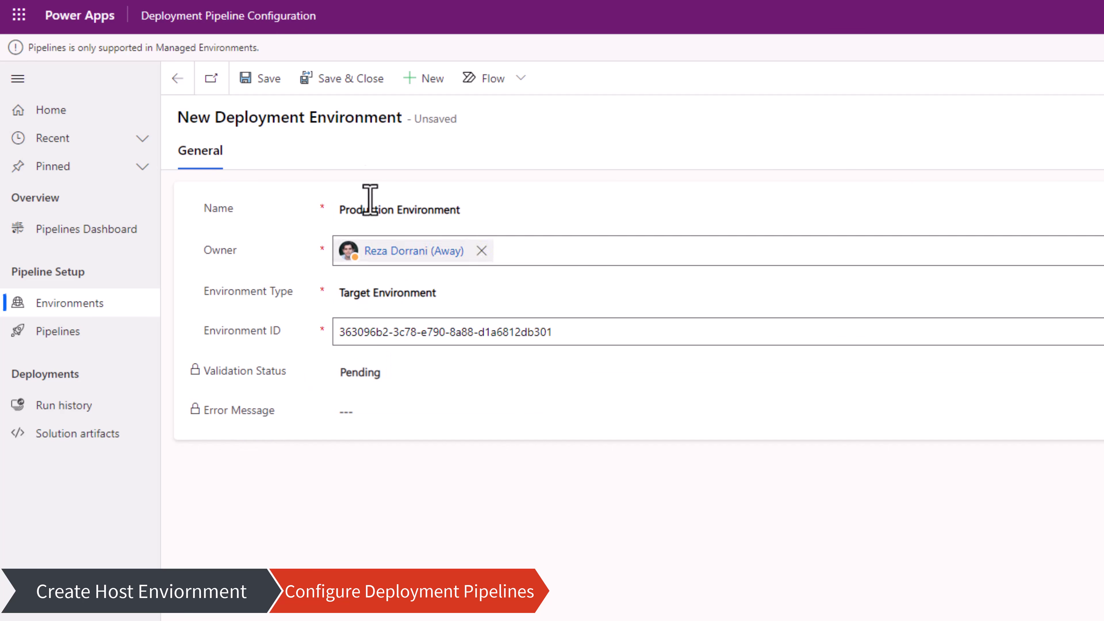
pyautogui.click(358, 82)
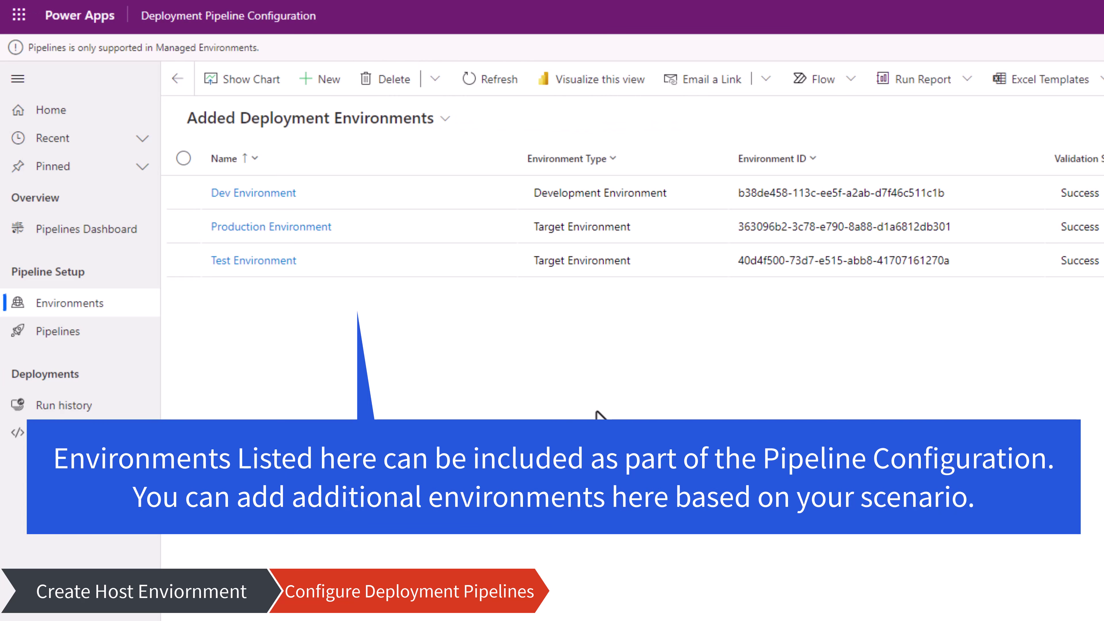
# Create and save a pipeline named Standard Deployment Pipeline with the description "Move solutions from Dev -> Test -> Prod"
pyautogui.click(62, 342)
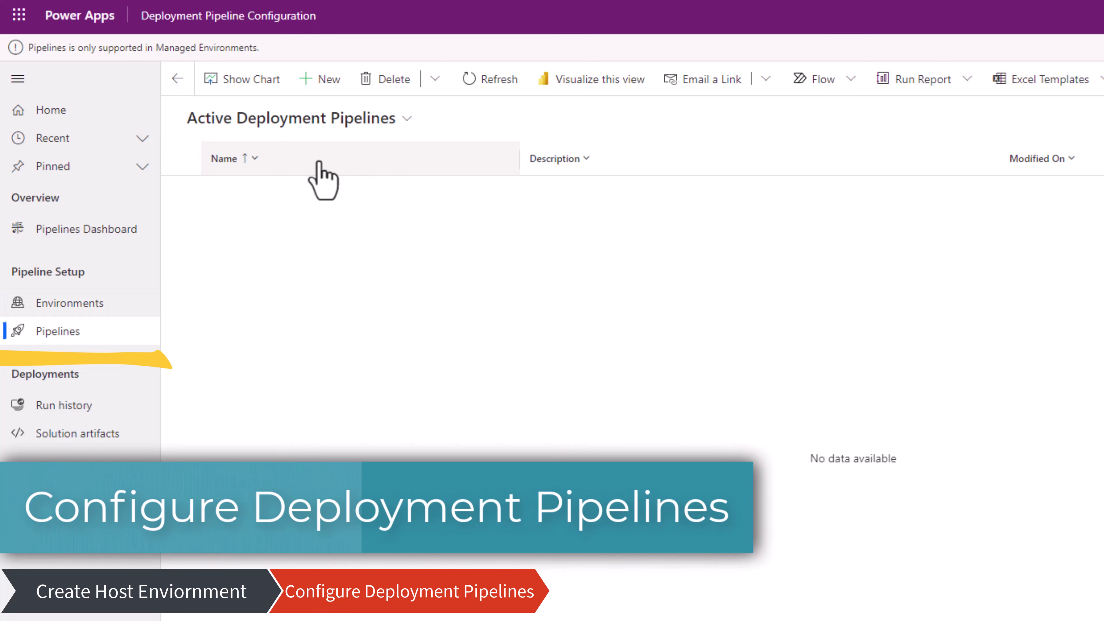
pyautogui.click(336, 83)
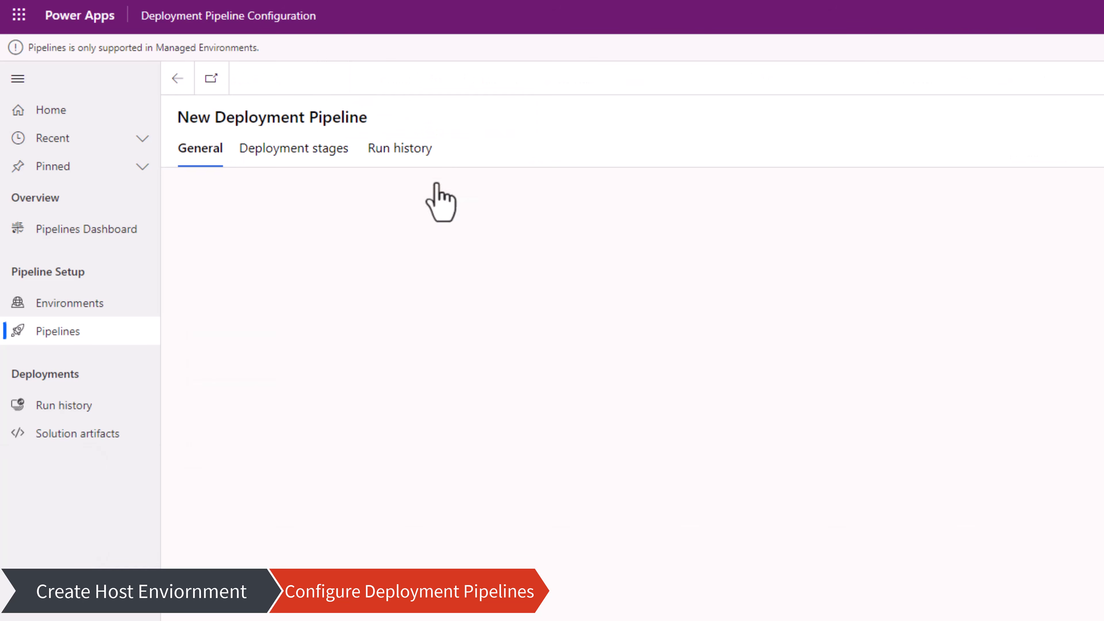
pyautogui.click(205, 234)
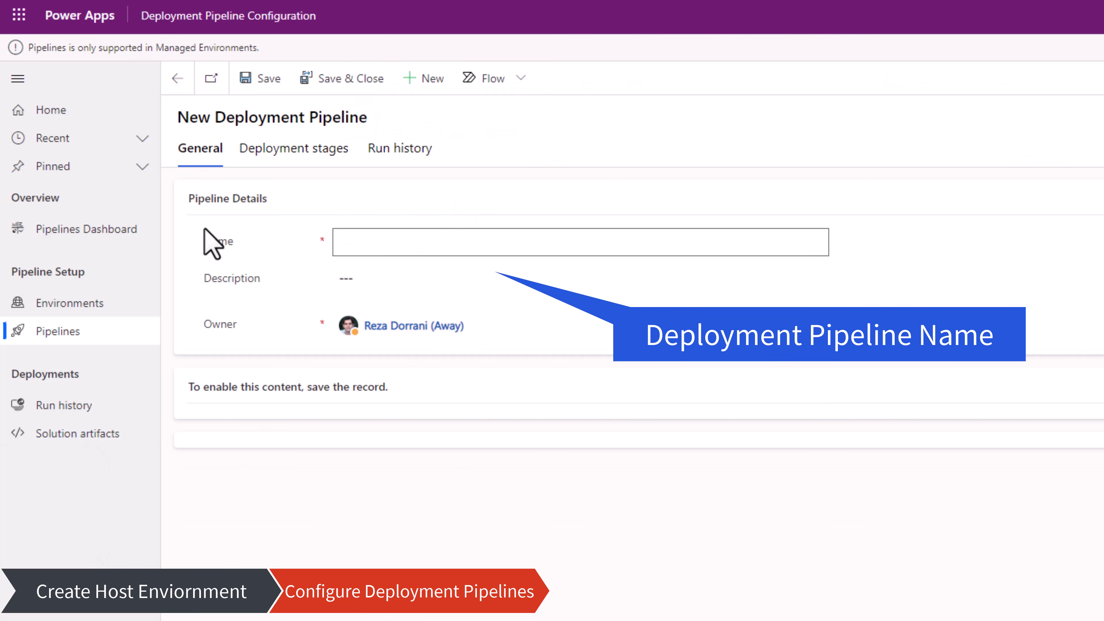
pyautogui.write('Standard Deployment Pipeline')
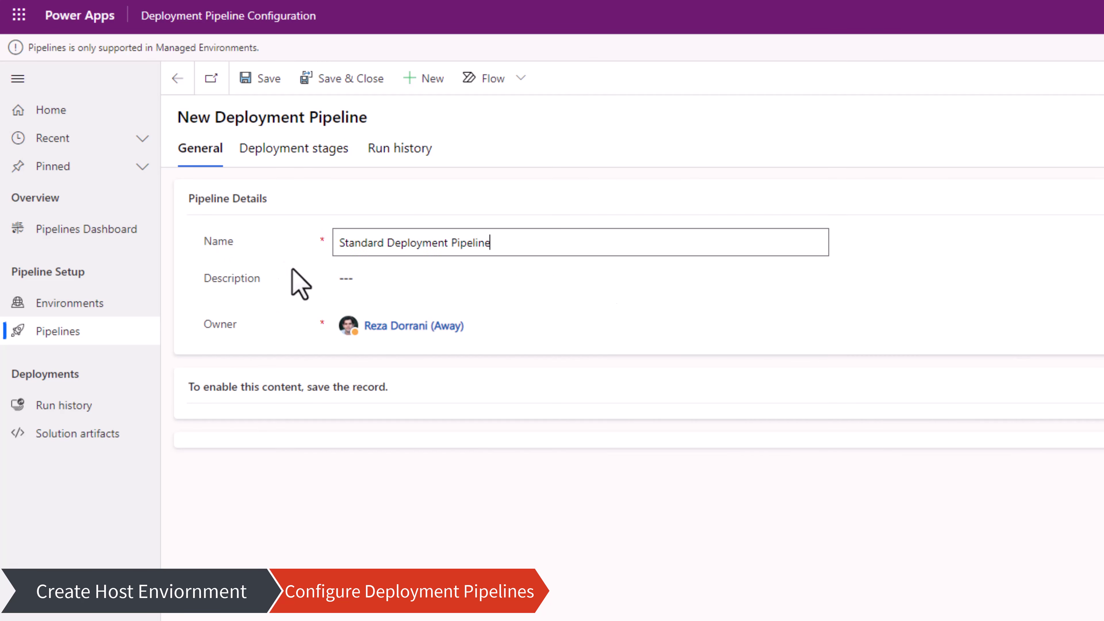
pyautogui.click(458, 280)
pyautogui.write('Move solutions from Dev -> Test -> Prod')
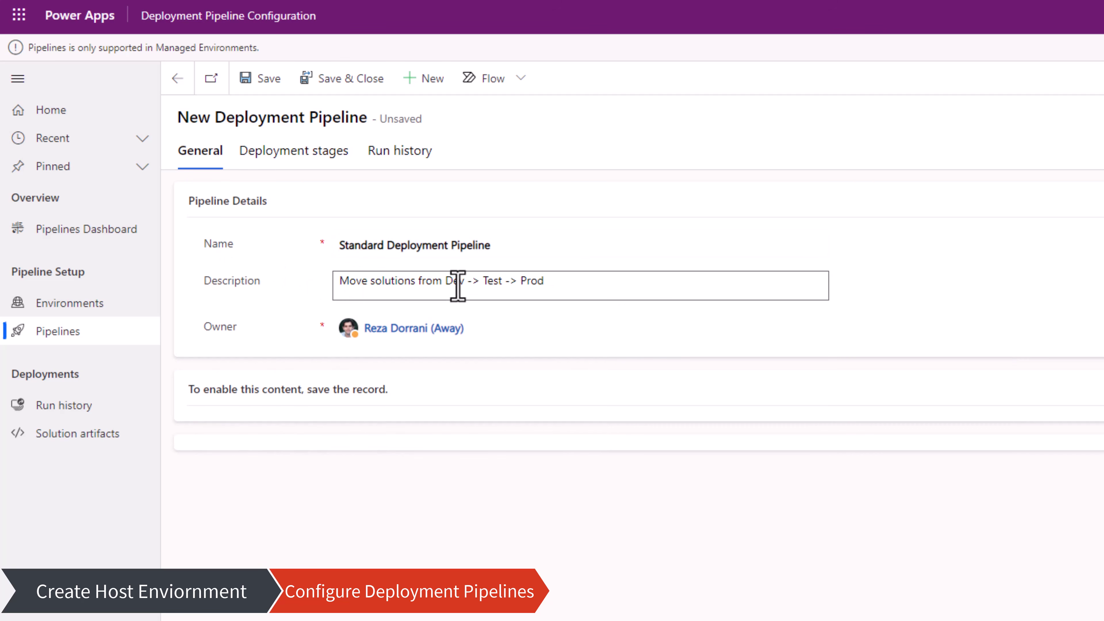
pyautogui.click(273, 78)
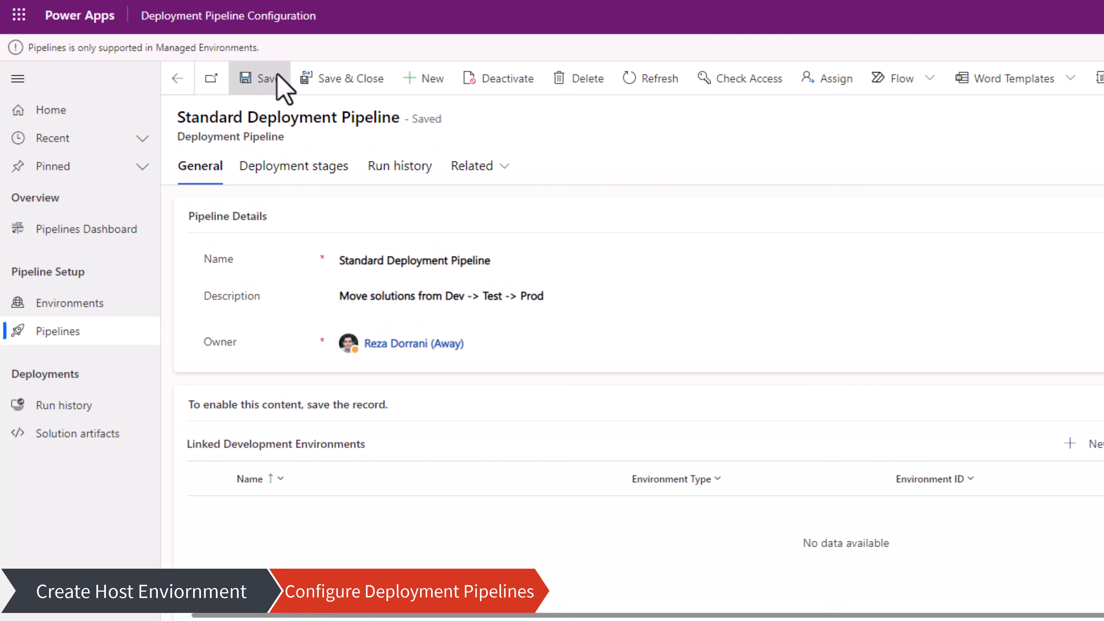
# Link the existing Dev Environment to Standard Deployment Pipeline as its development environment
pyautogui.scroll(-2, 290, 348)
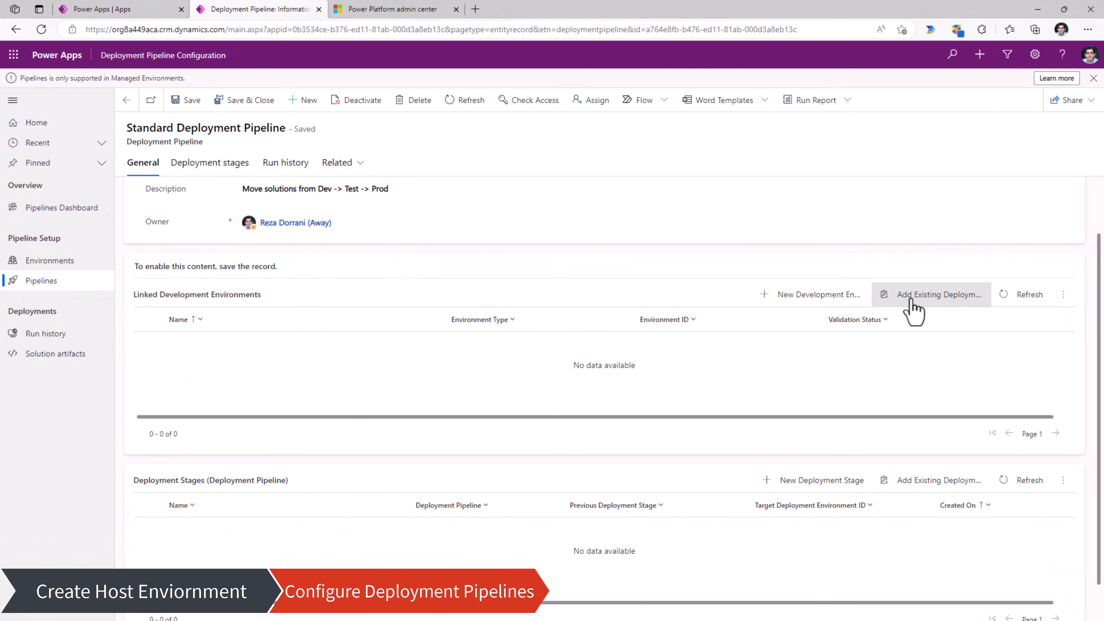
pyautogui.click(911, 300)
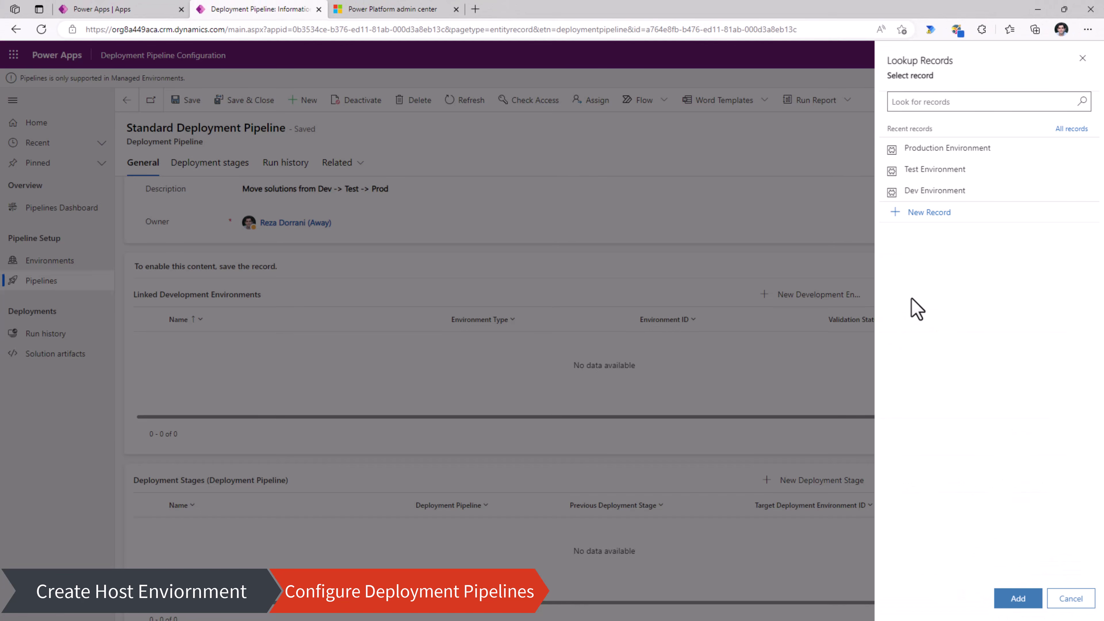
pyautogui.click(921, 197)
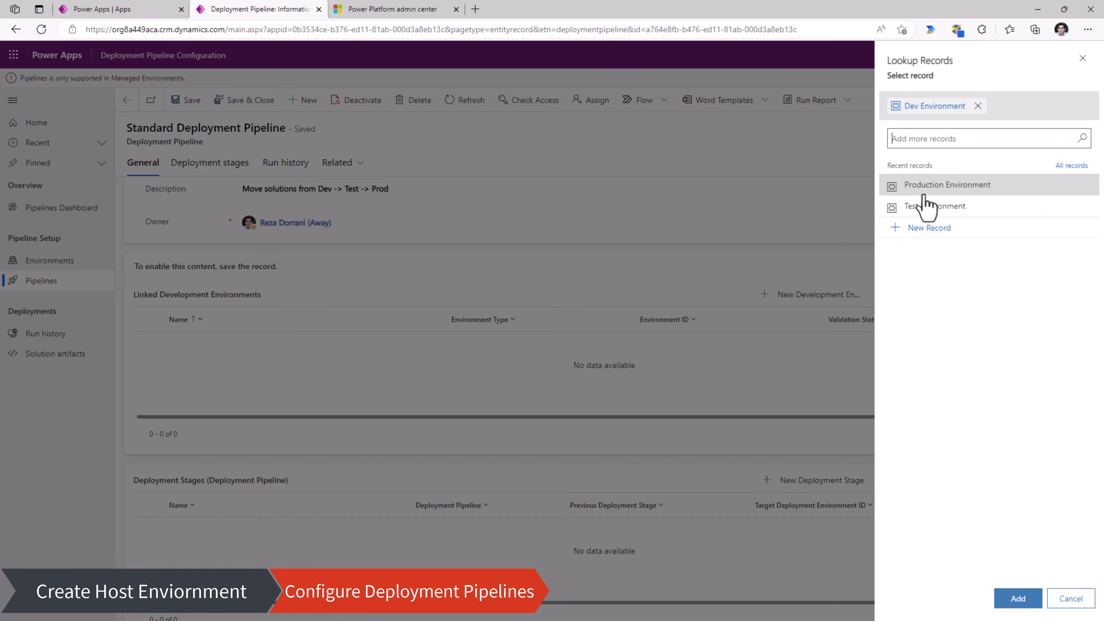
pyautogui.click(1021, 599)
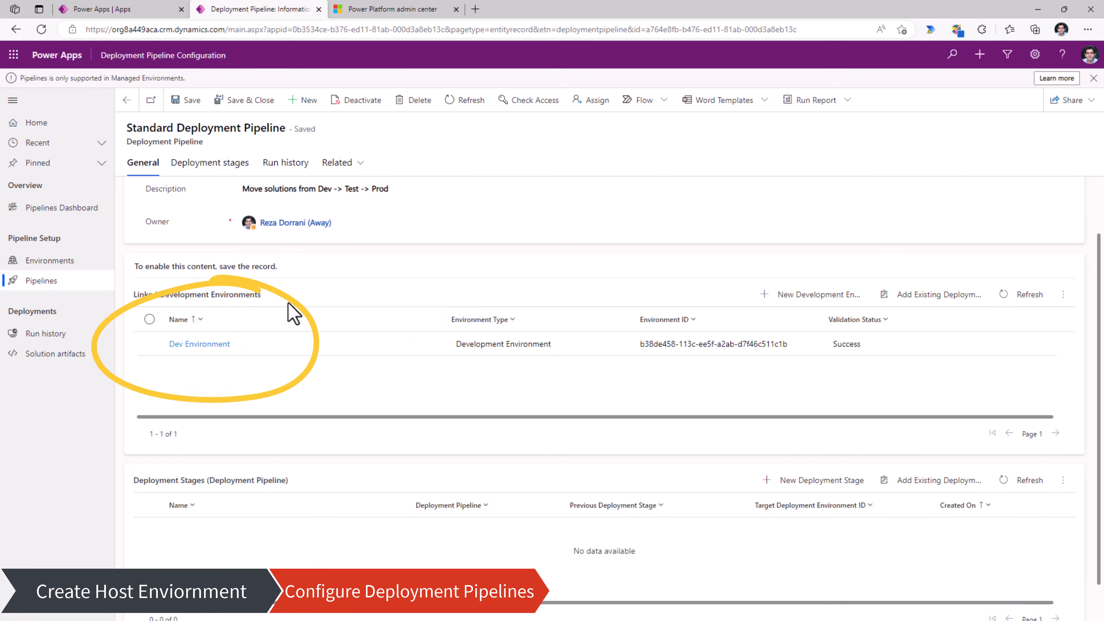
# Add and save a deployment stage named Deploy to Test on Standard Deployment Pipeline, targeting Test Environment
pyautogui.scroll(-1, 261, 413)
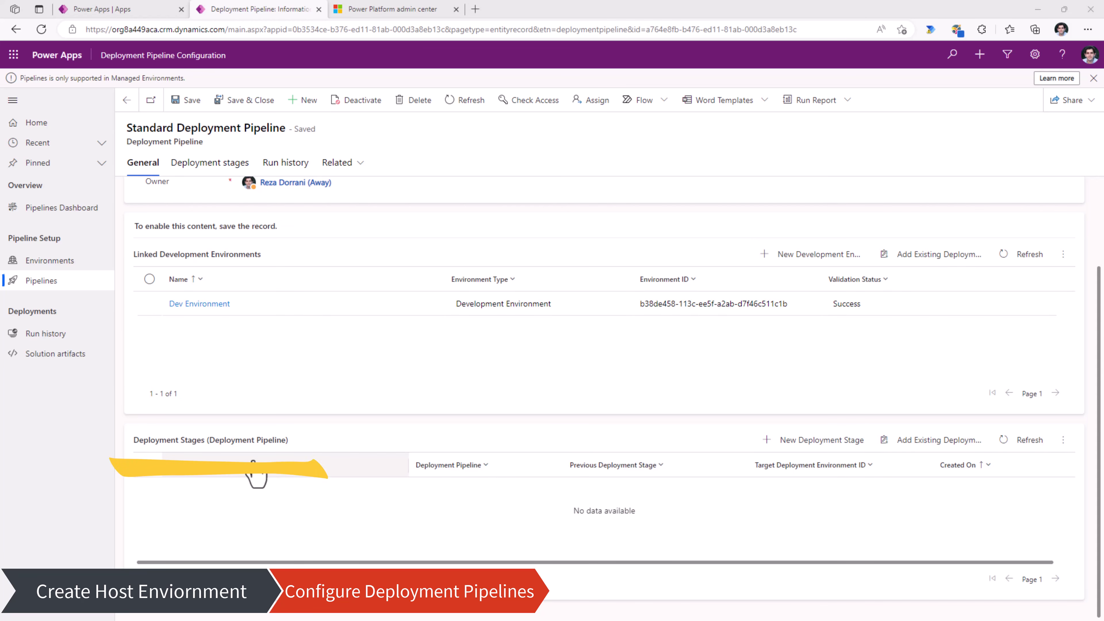
pyautogui.click(845, 442)
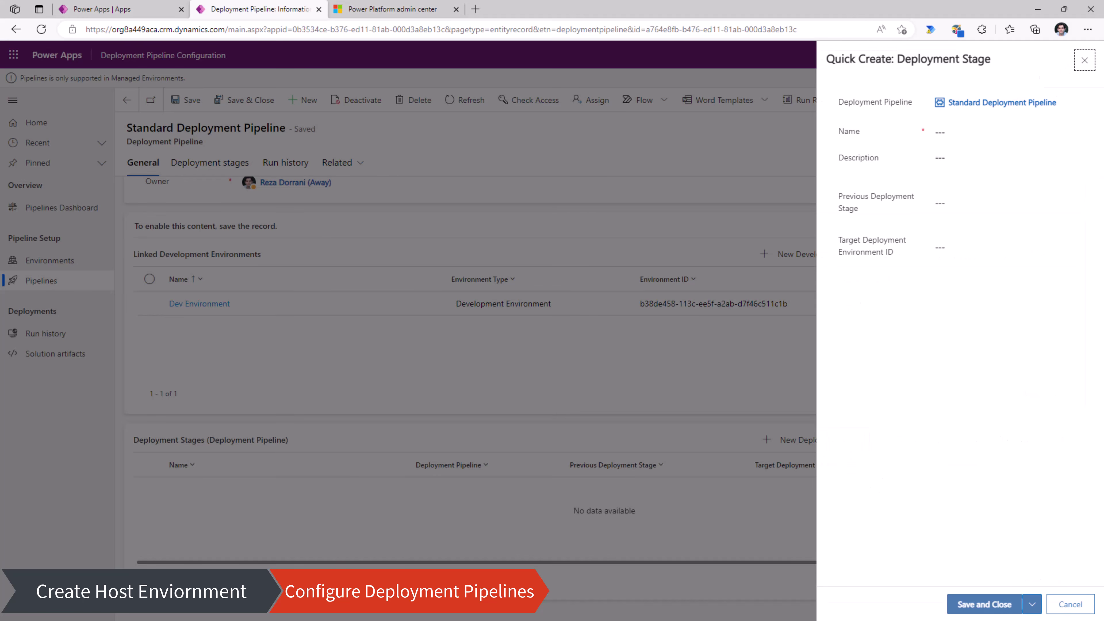
pyautogui.click(939, 133)
pyautogui.write('Deploy to Test')
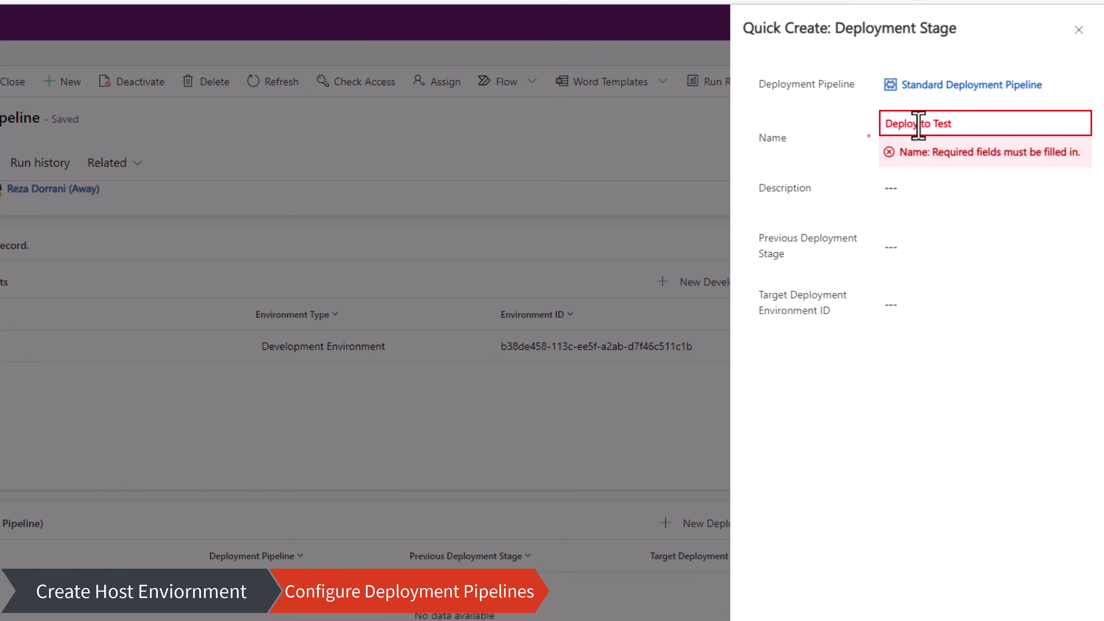
pyautogui.click(818, 160)
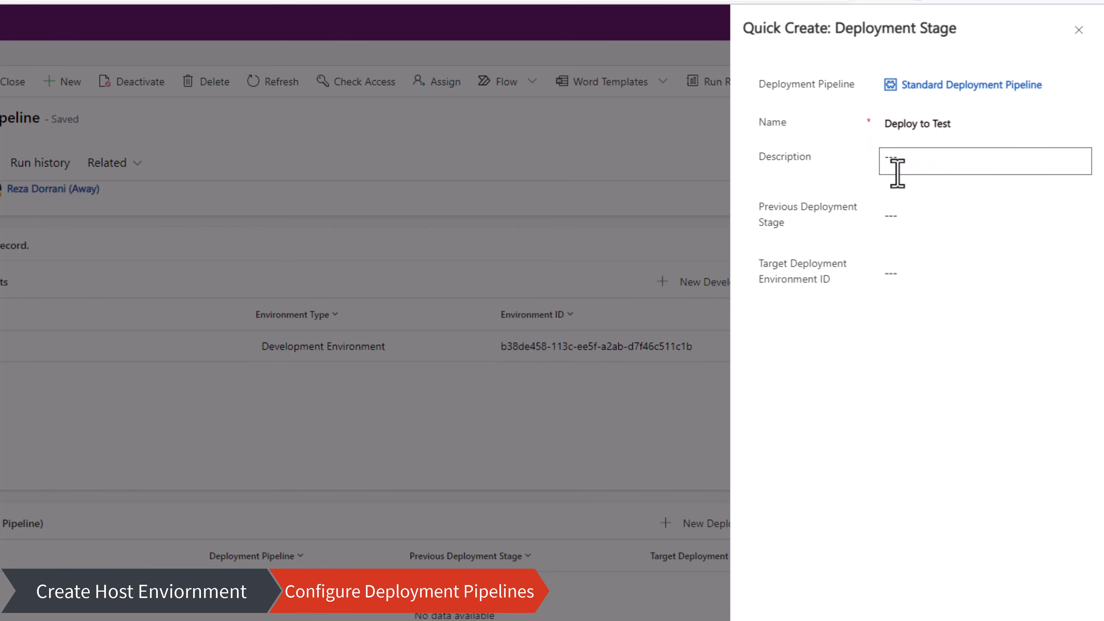
pyautogui.moveTo(813, 221)
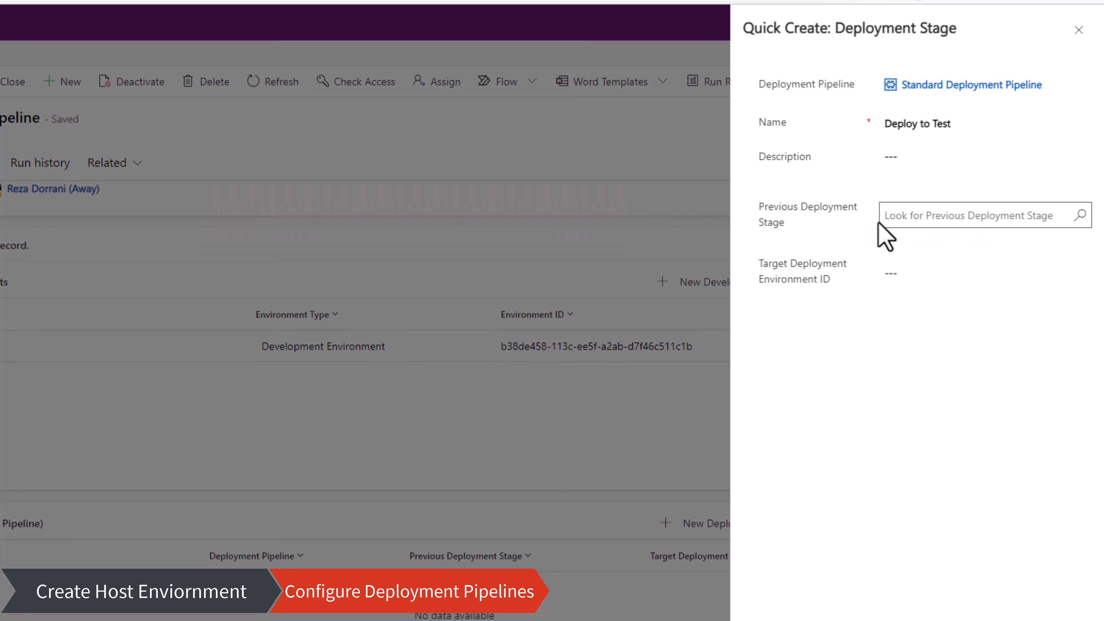
pyautogui.click(999, 274)
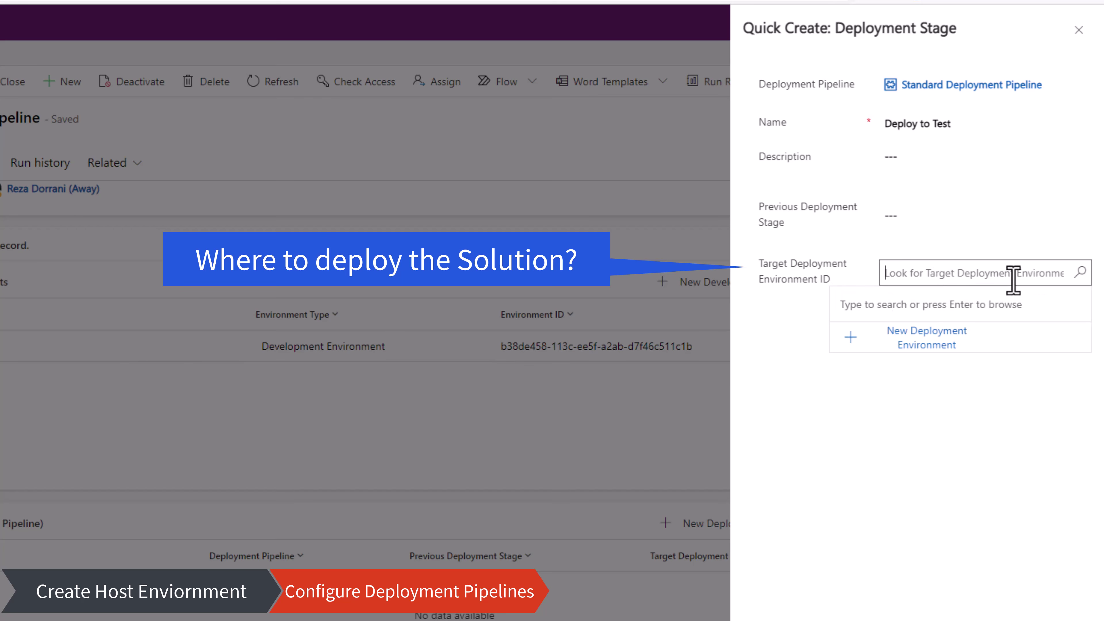
pyautogui.click(1081, 273)
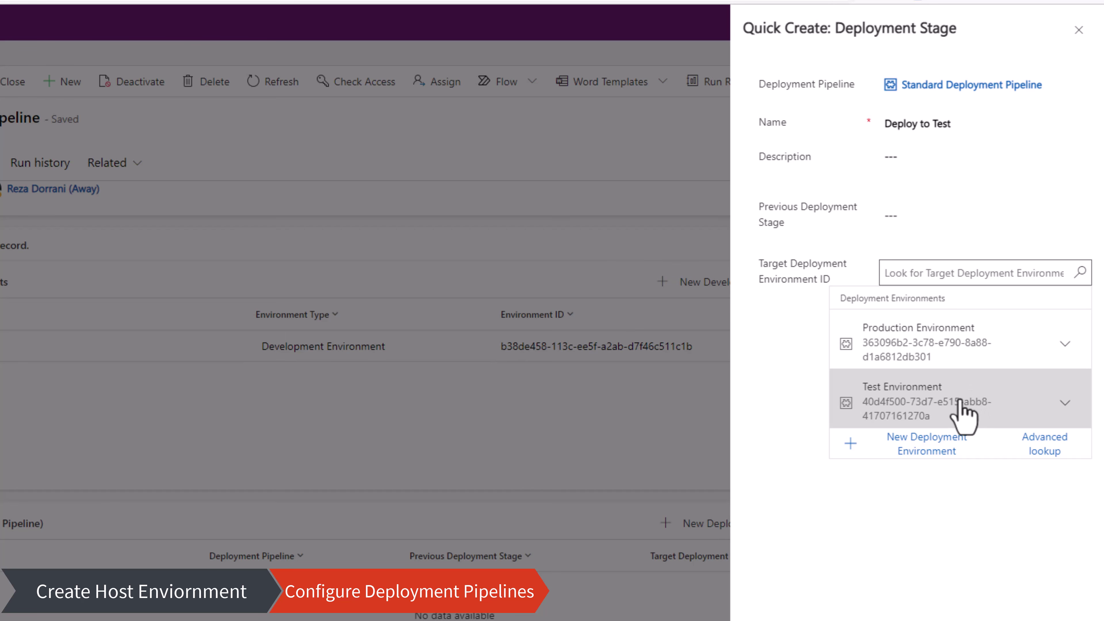
pyautogui.click(974, 403)
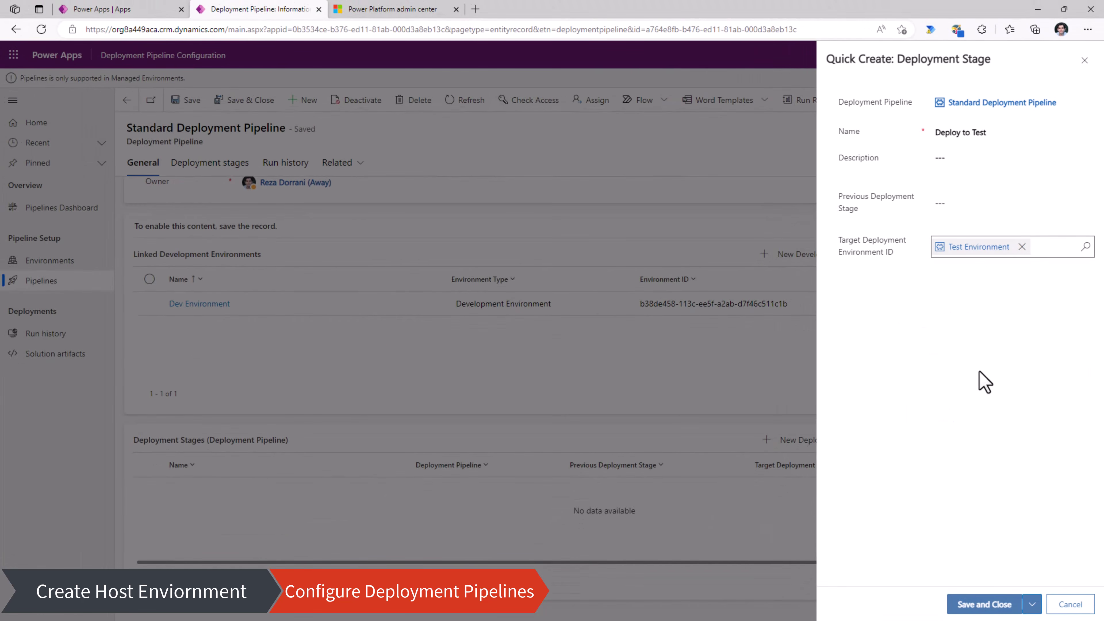
pyautogui.click(984, 603)
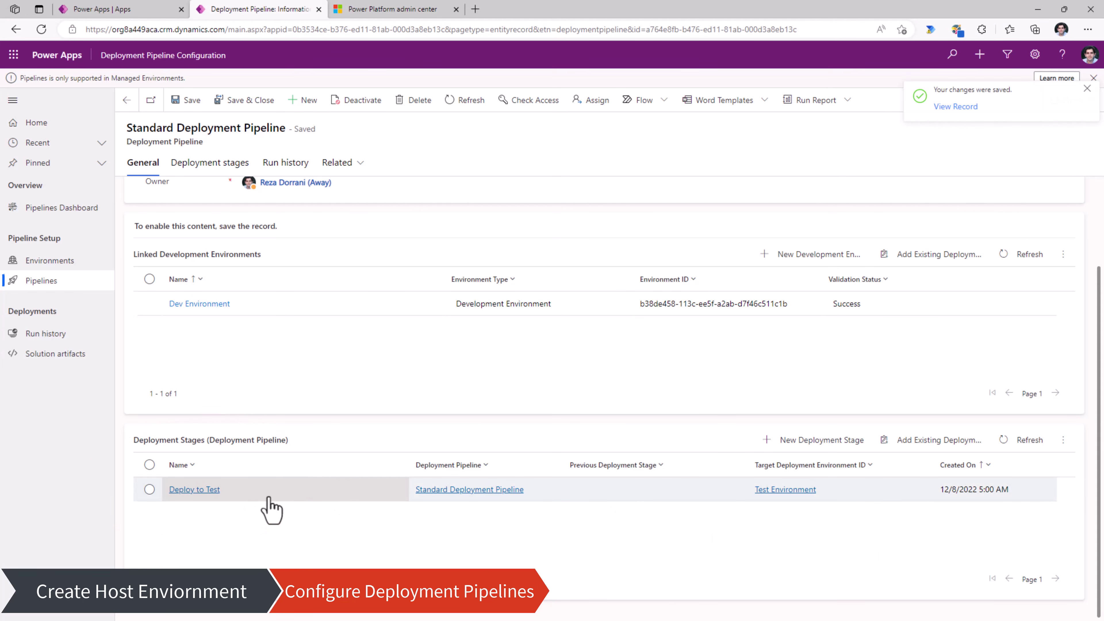
# Add a stage named Deploy to Production with previous stage Deploy to Test and target Production Environment, and save and close the pipeline
pyautogui.click(827, 445)
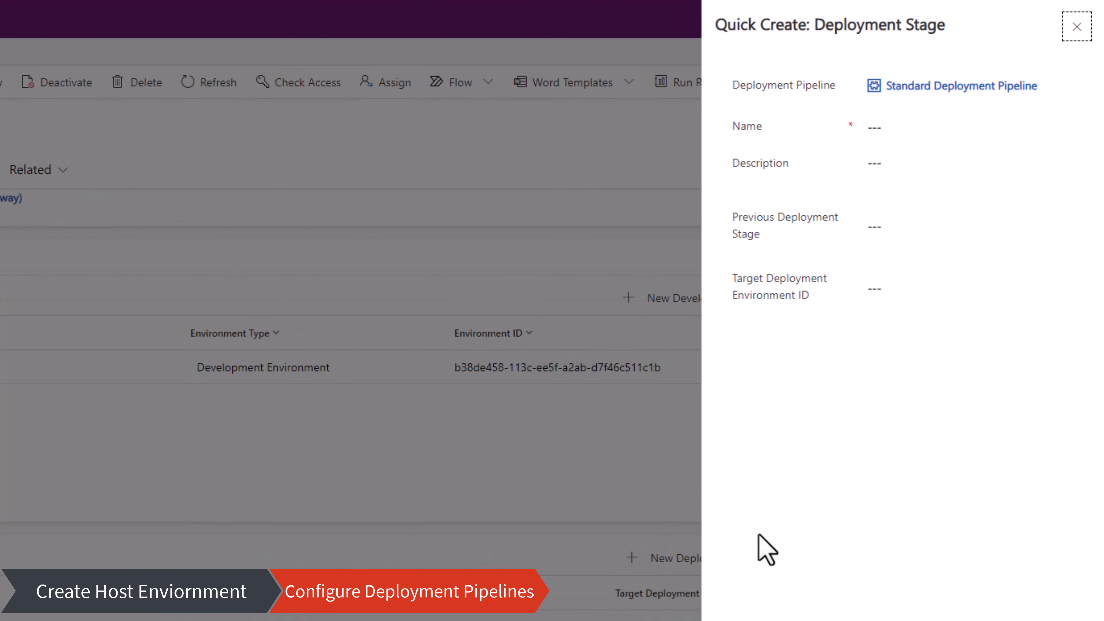
pyautogui.click(913, 128)
pyautogui.write('Deploy to Production')
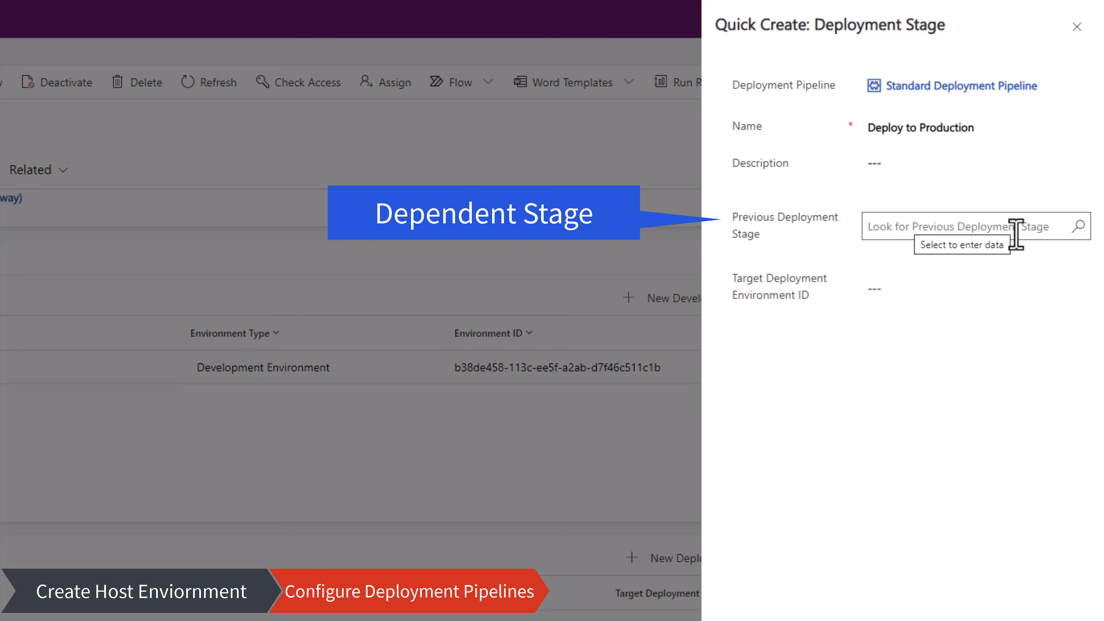
pyautogui.click(1076, 228)
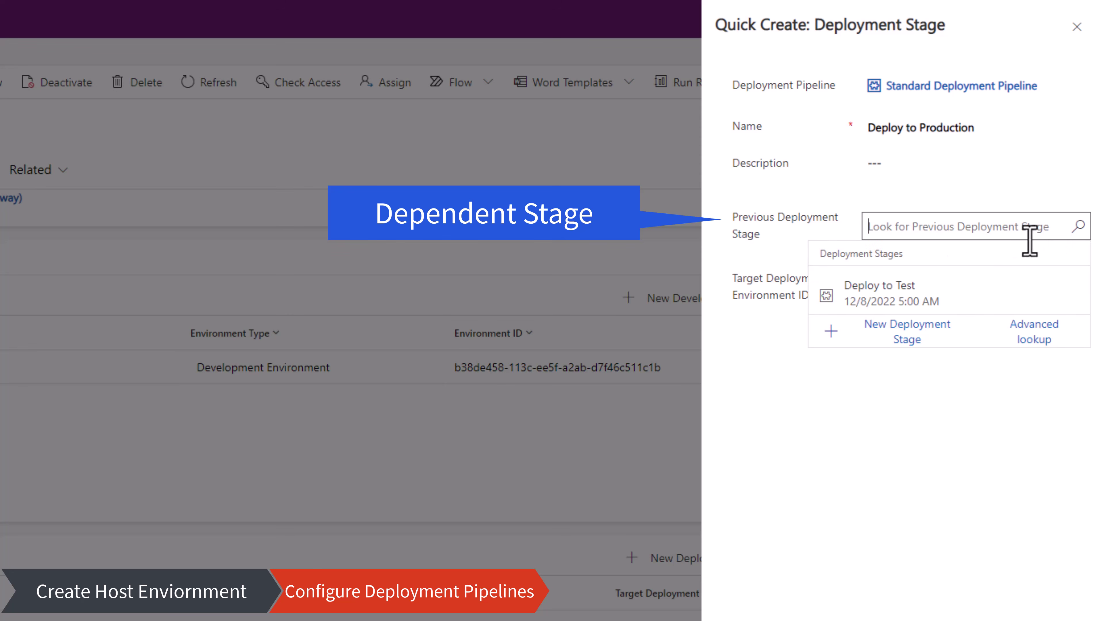
pyautogui.click(916, 290)
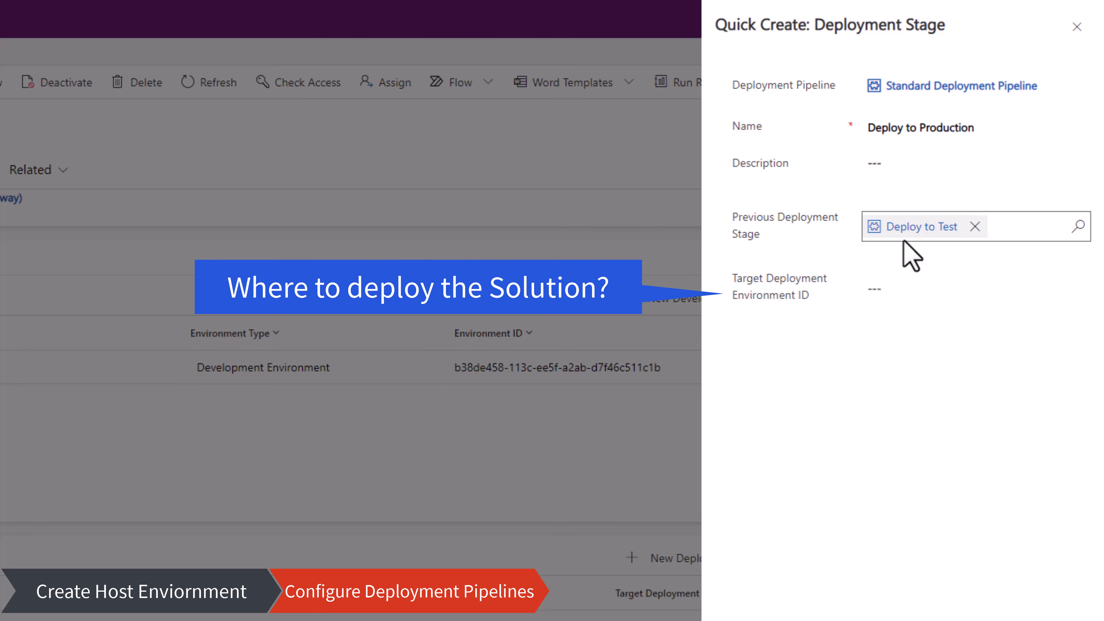
pyautogui.click(1079, 287)
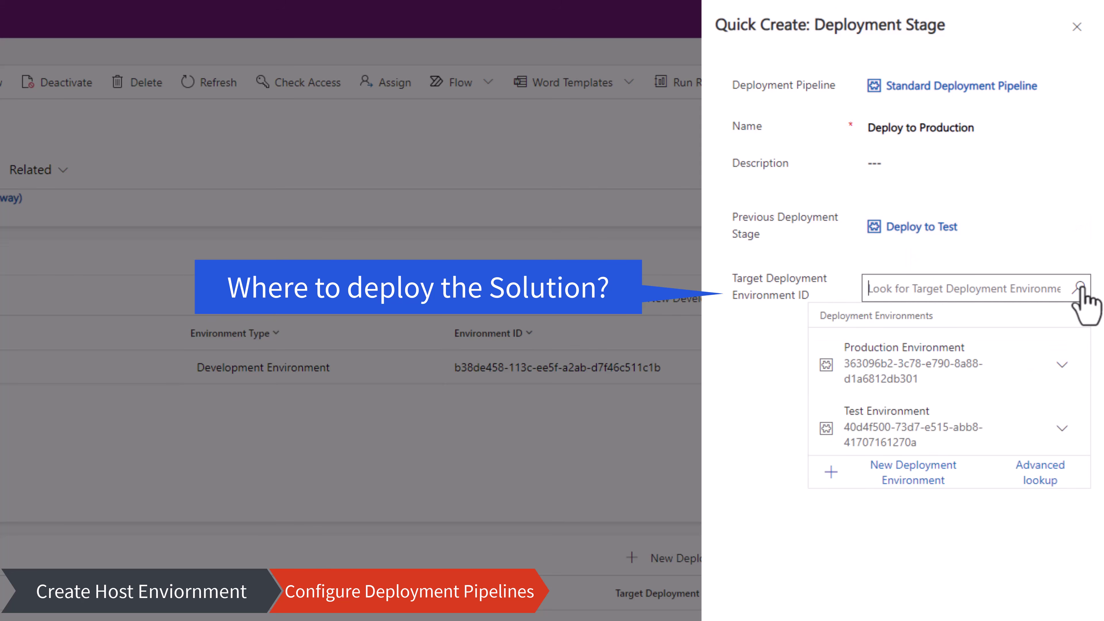
pyautogui.click(951, 356)
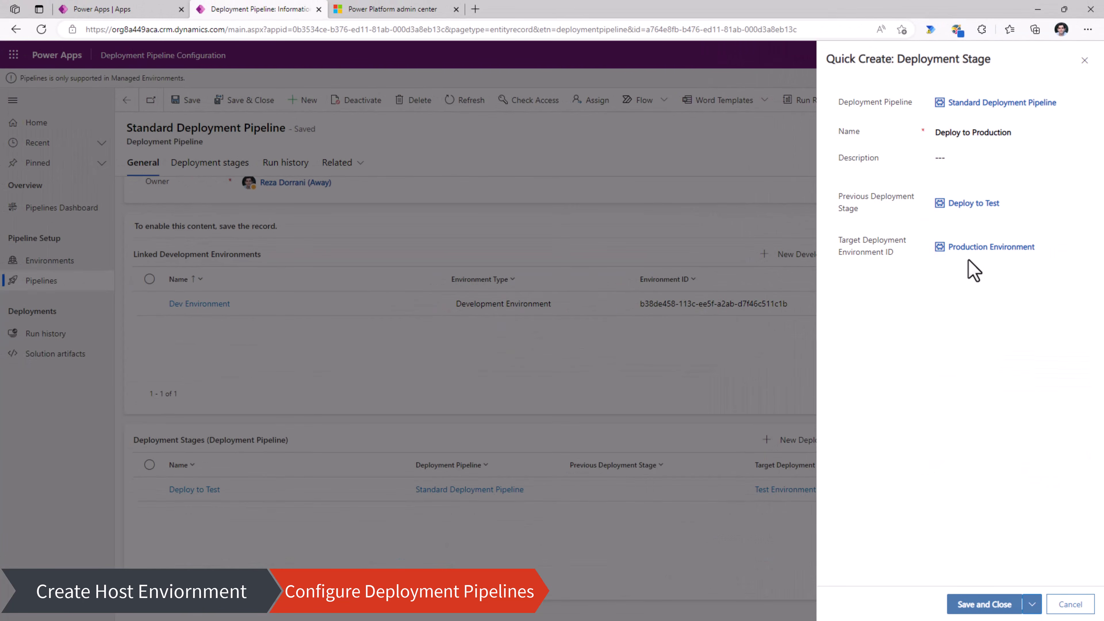
pyautogui.click(960, 617)
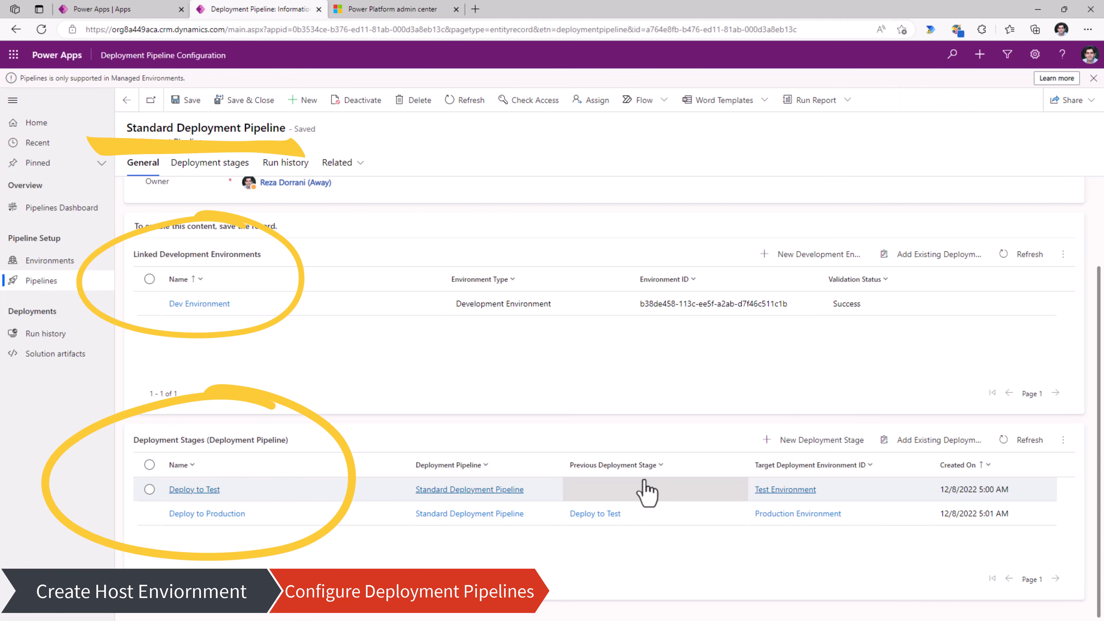
pyautogui.click(260, 101)
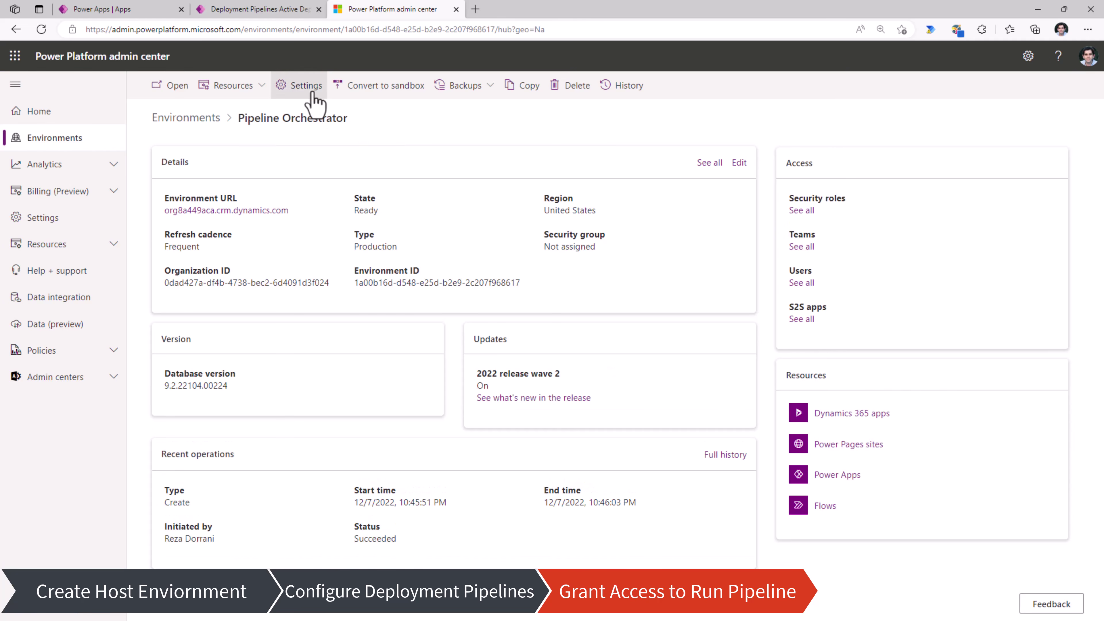
# In Power Platform admin center, add the team member as a user of the Pipeline Orchestrator environment with the Deployment Pipeline User security role
pyautogui.click(296, 85)
pyautogui.click(179, 259)
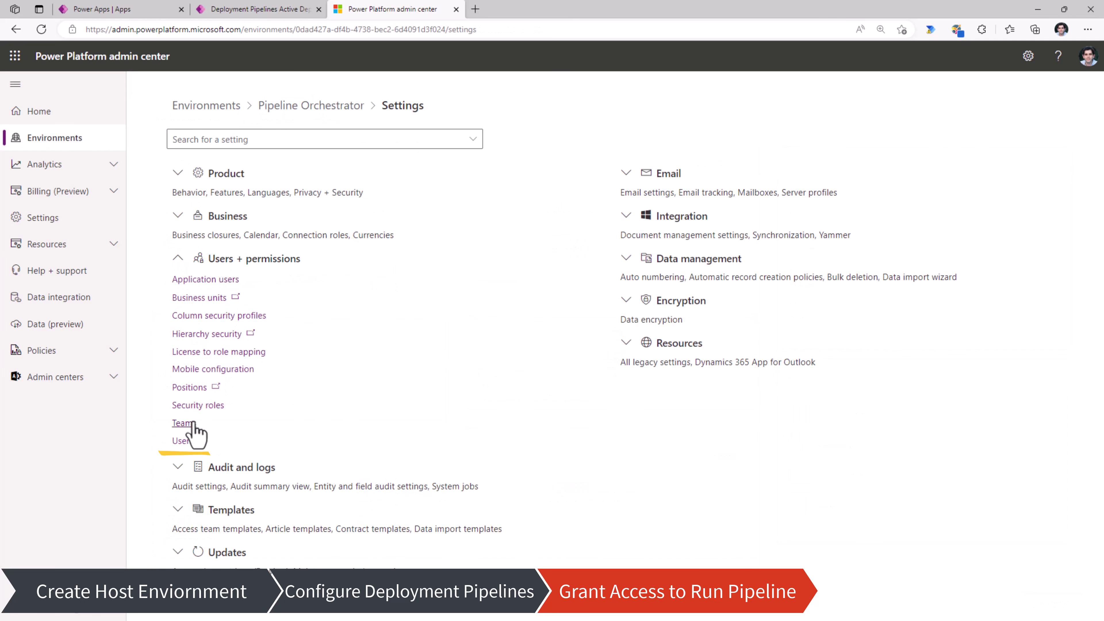
pyautogui.click(186, 446)
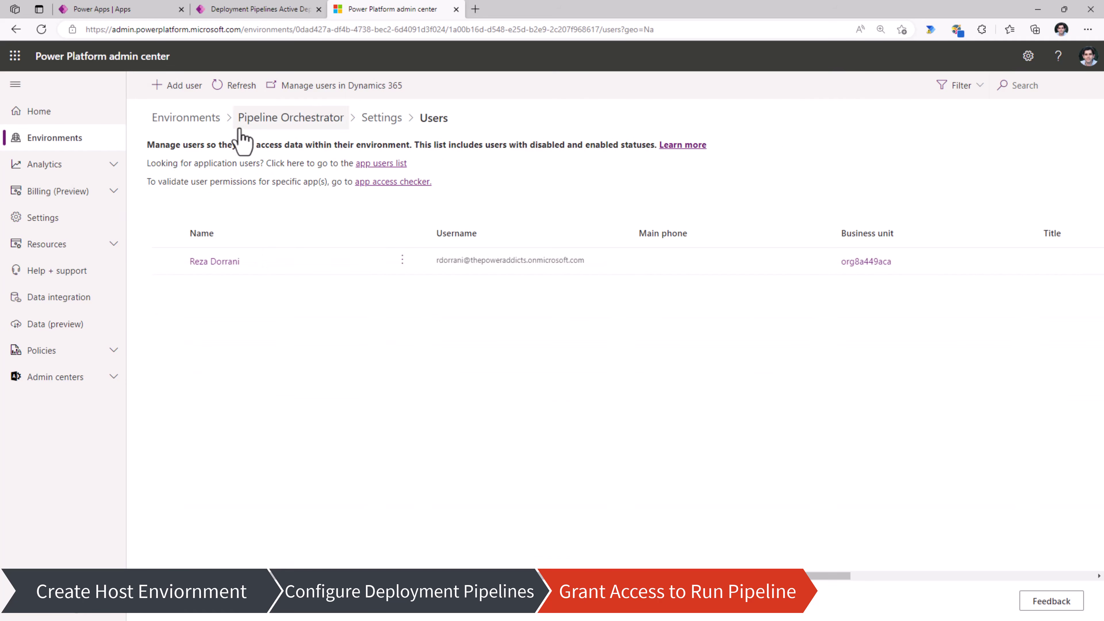
pyautogui.click(182, 86)
pyautogui.click(1020, 251)
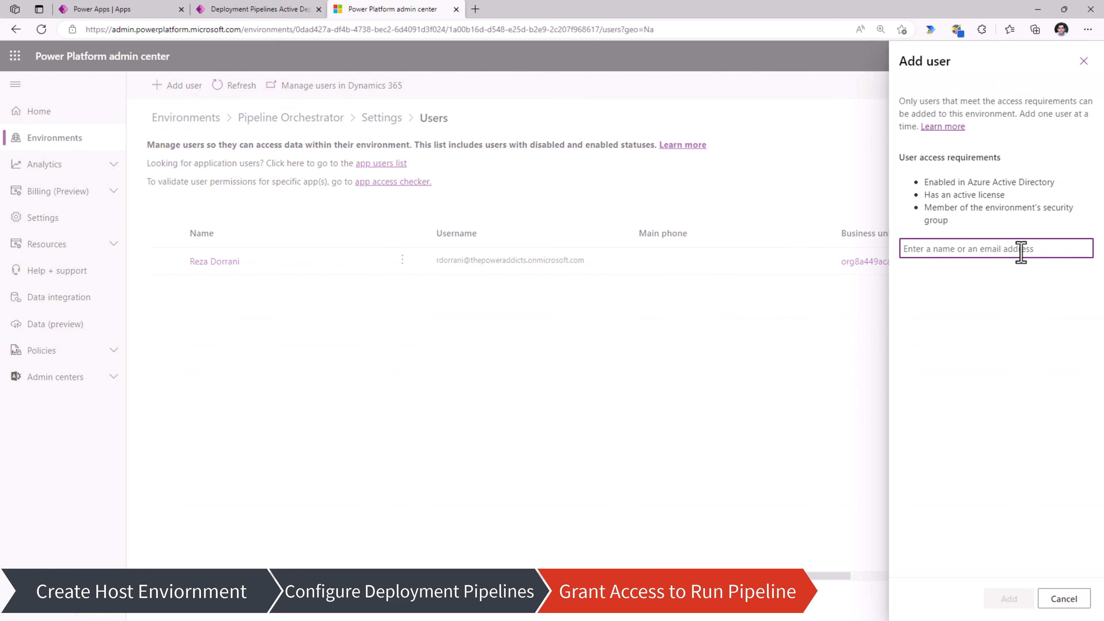
pyautogui.write('sarah')
pyautogui.click(942, 274)
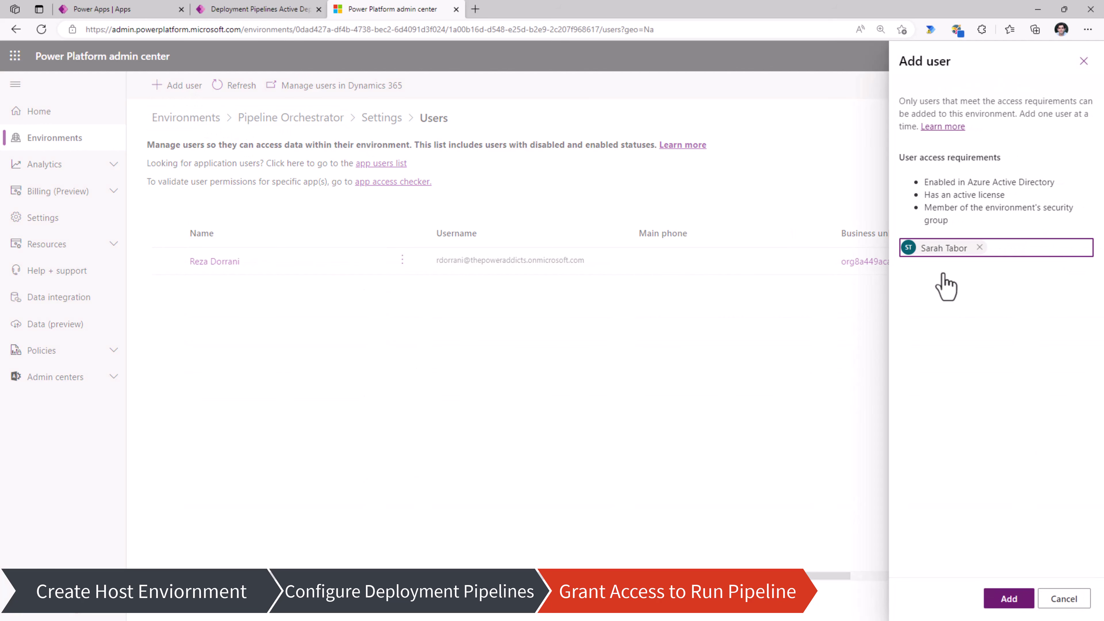
pyautogui.click(1008, 599)
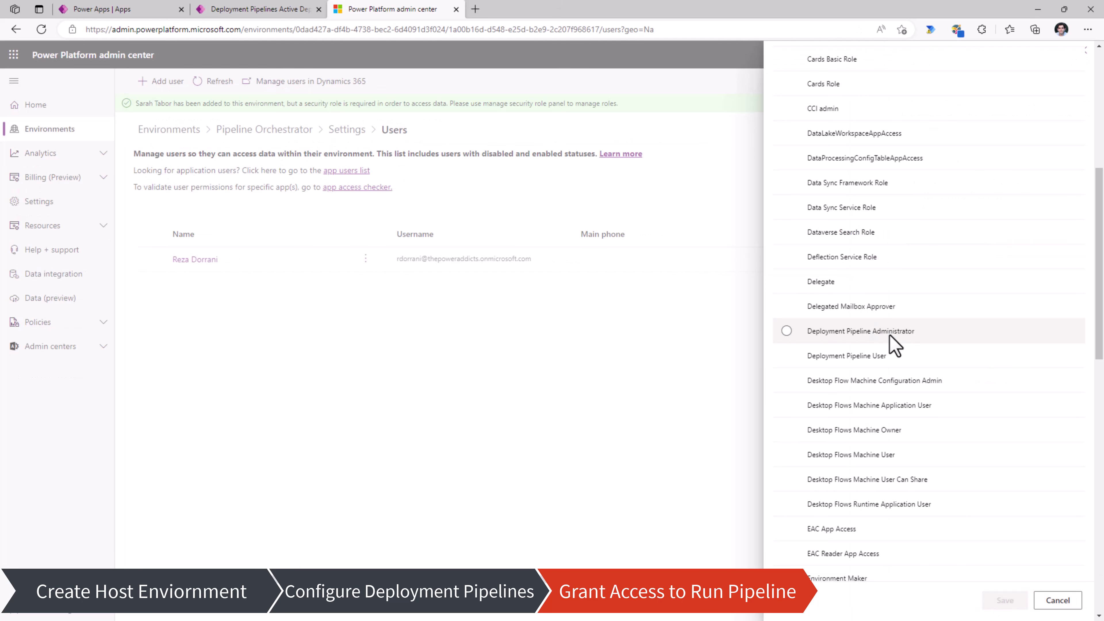
pyautogui.click(786, 355)
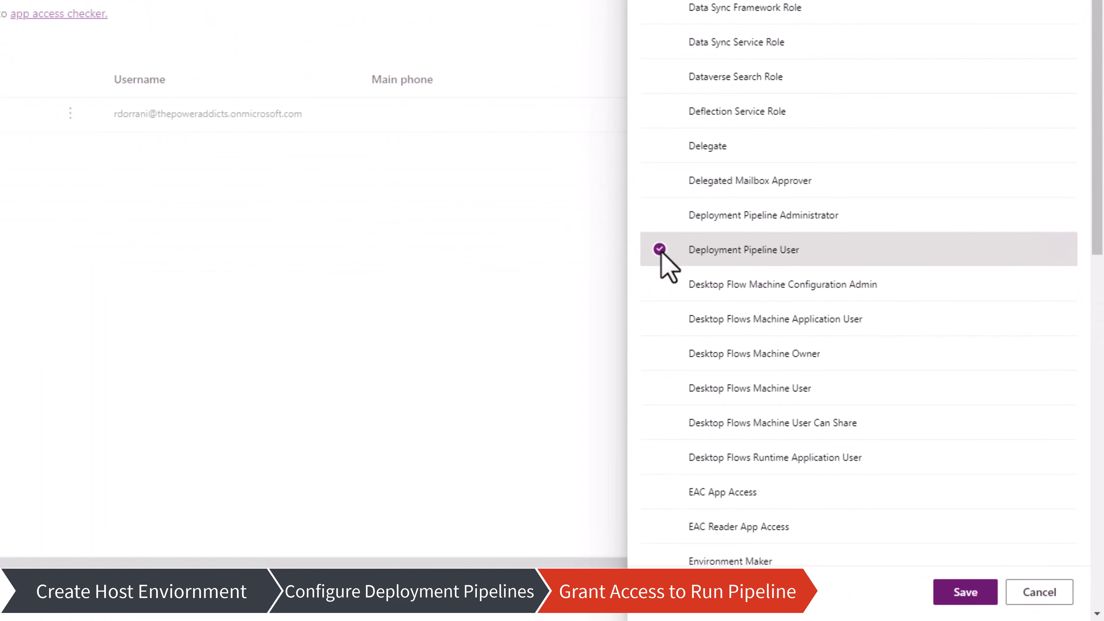
pyautogui.click(966, 592)
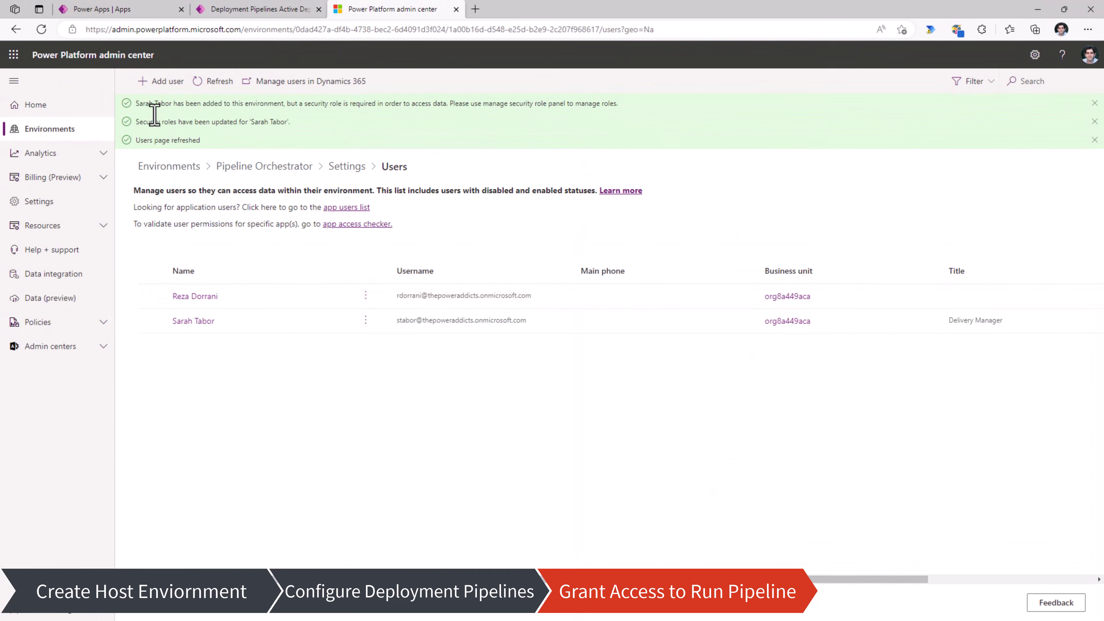
# Switch to Deployment Pipeline Configuration and share Standard Deployment Pipeline with the team member, granting Read permission
pyautogui.hotkey('ctrl', 'shift', 'Tab')
pyautogui.click(132, 182)
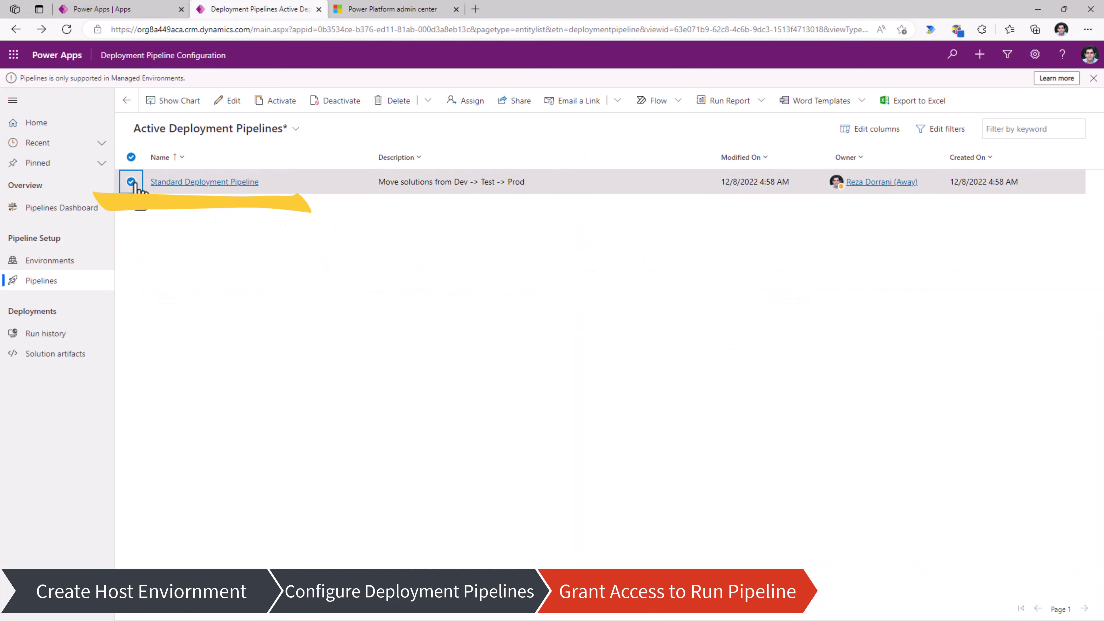
pyautogui.click(516, 103)
pyautogui.click(582, 136)
pyautogui.write('sarah')
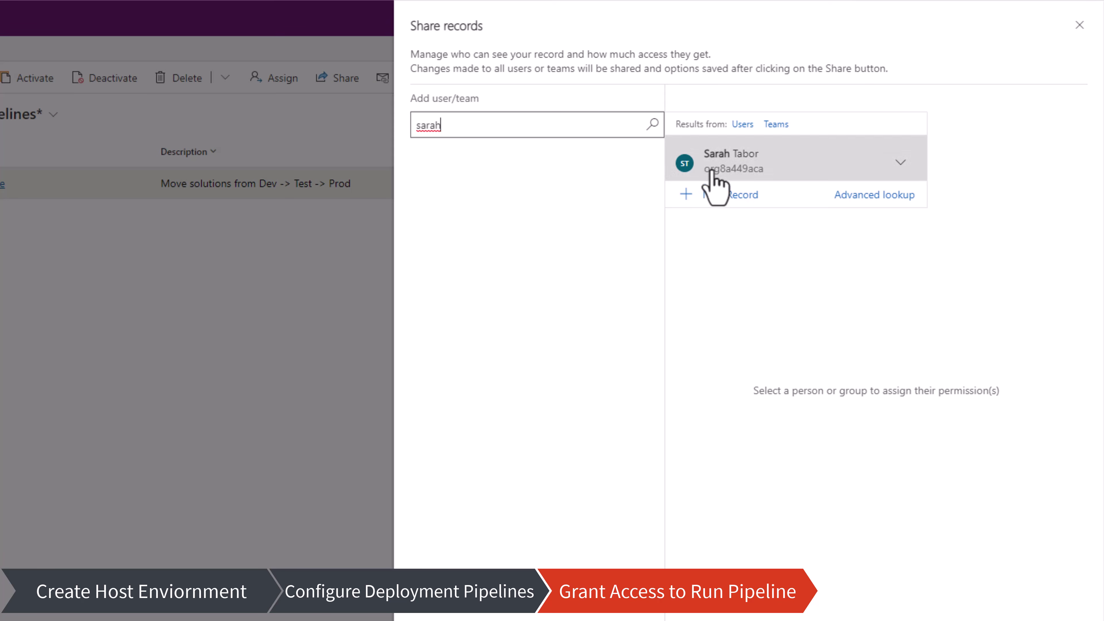
pyautogui.click(715, 183)
pyautogui.click(428, 199)
pyautogui.click(690, 170)
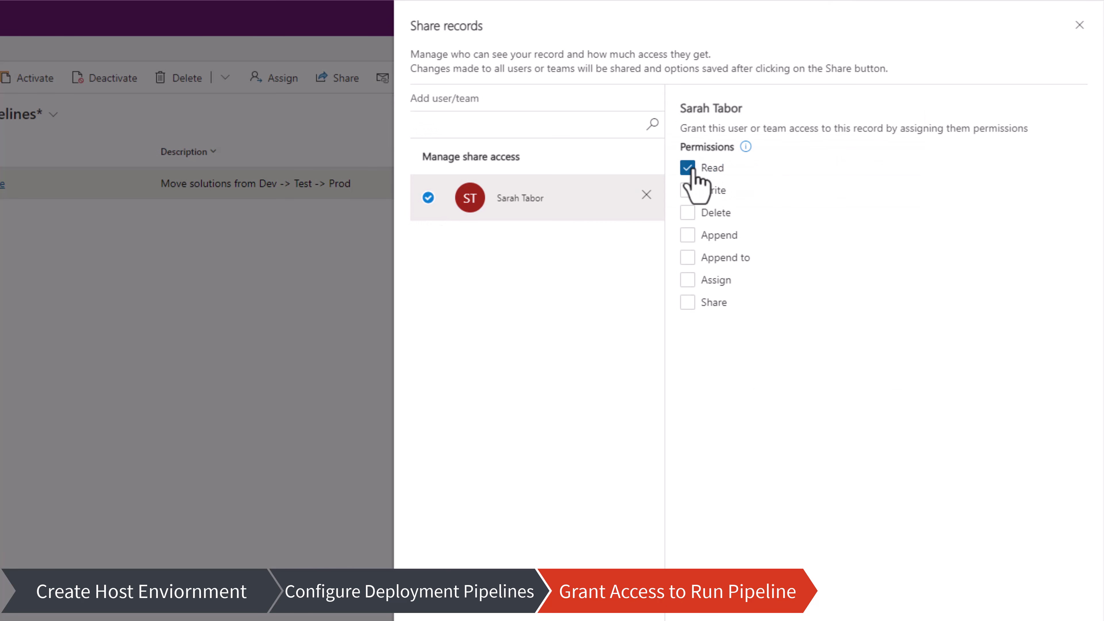
pyautogui.click(1057, 620)
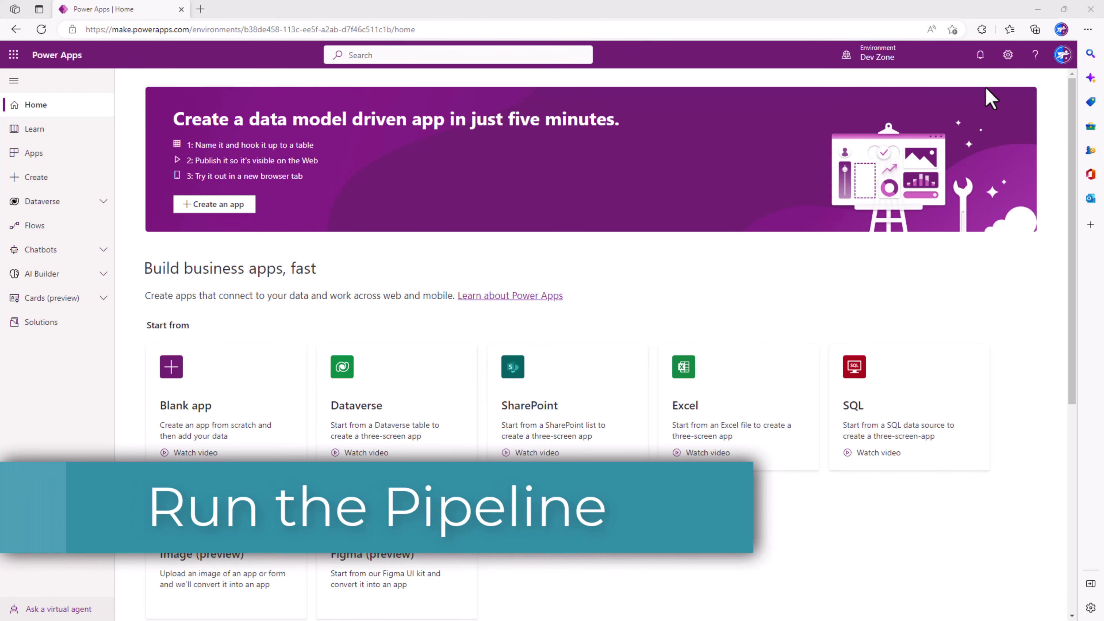
# In Power Apps under the team member's account, open the Issue Tracker solution's Pipelines page in Dev Zone and check the available pipelines
pyautogui.click(1063, 56)
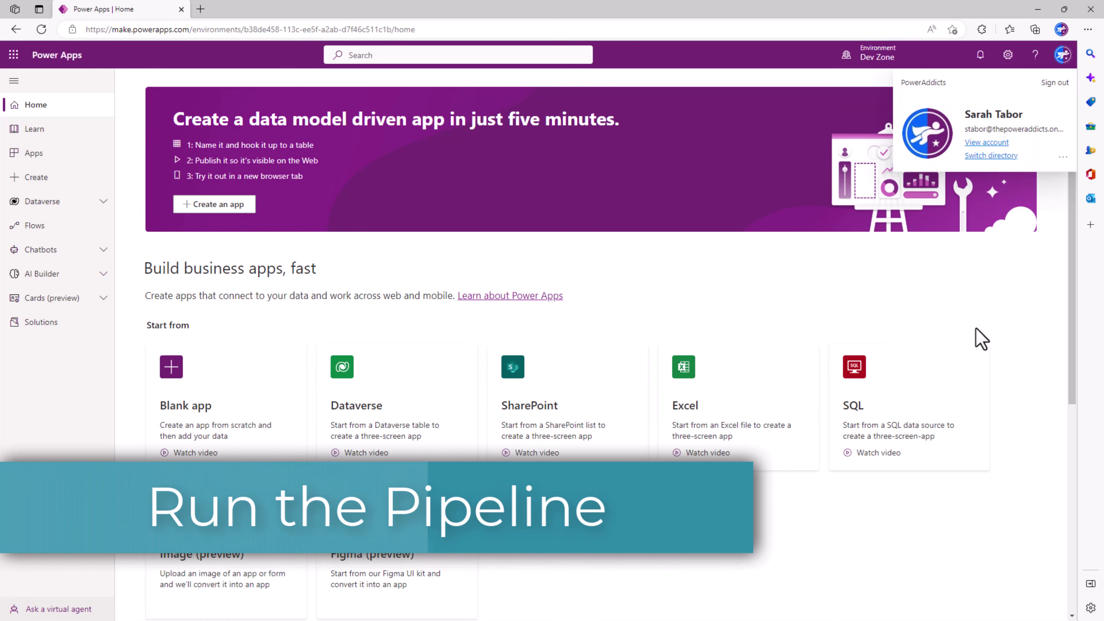
pyautogui.click(975, 338)
pyautogui.click(42, 324)
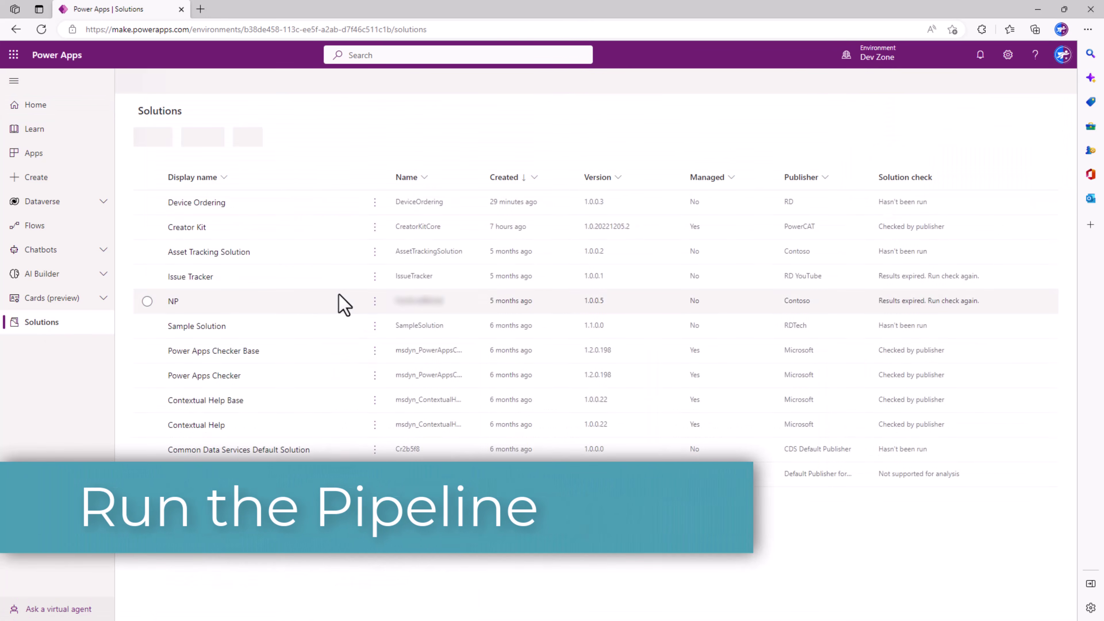
pyautogui.click(191, 283)
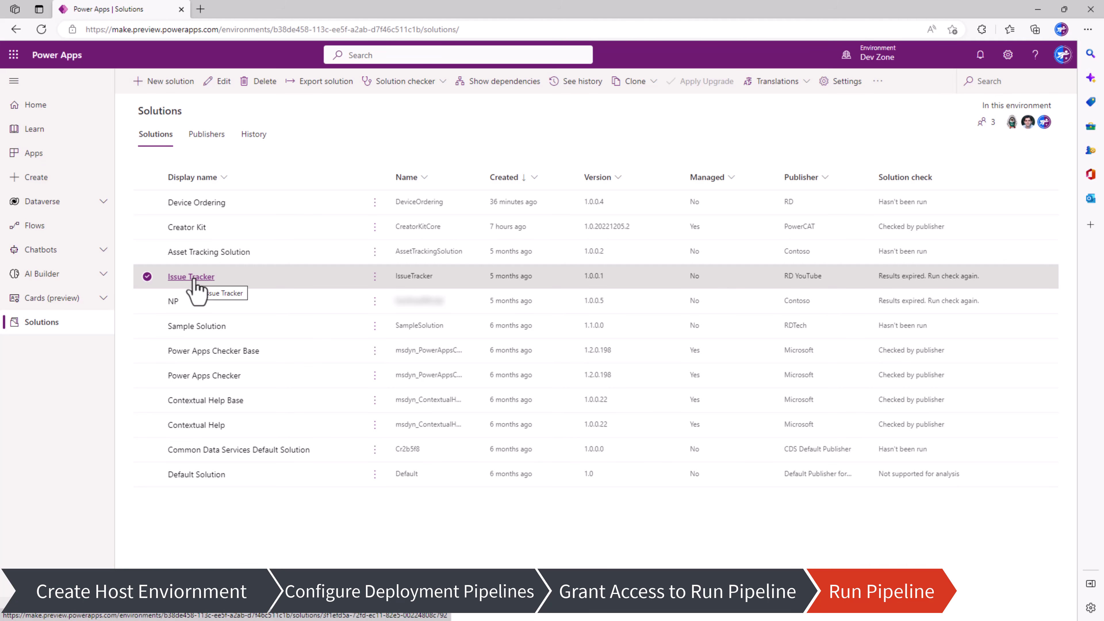
pyautogui.click(195, 280)
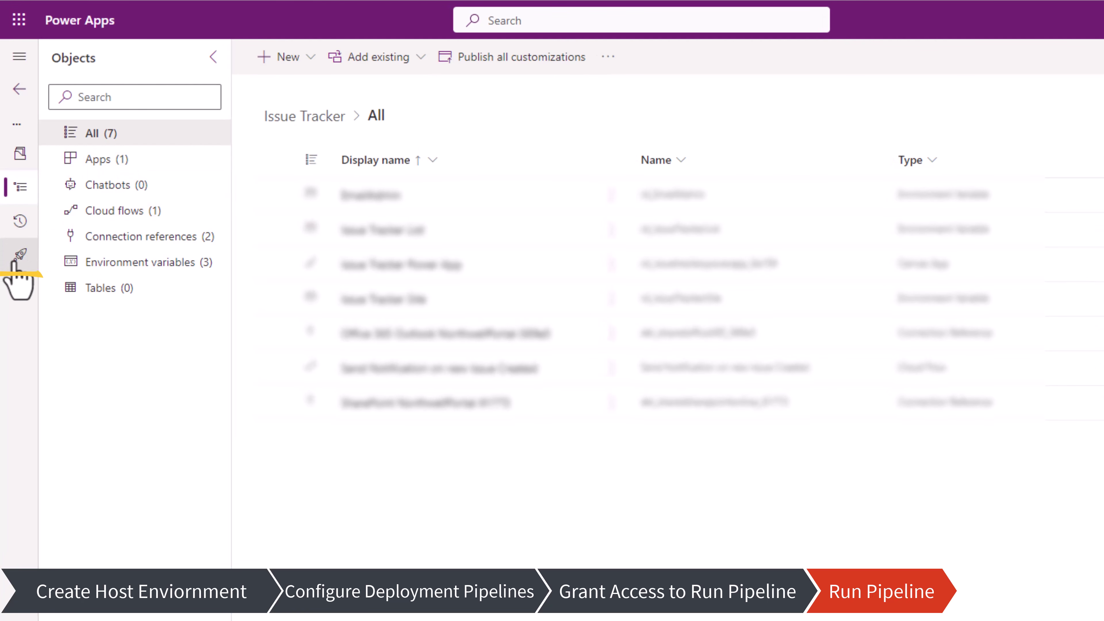
pyautogui.click(20, 254)
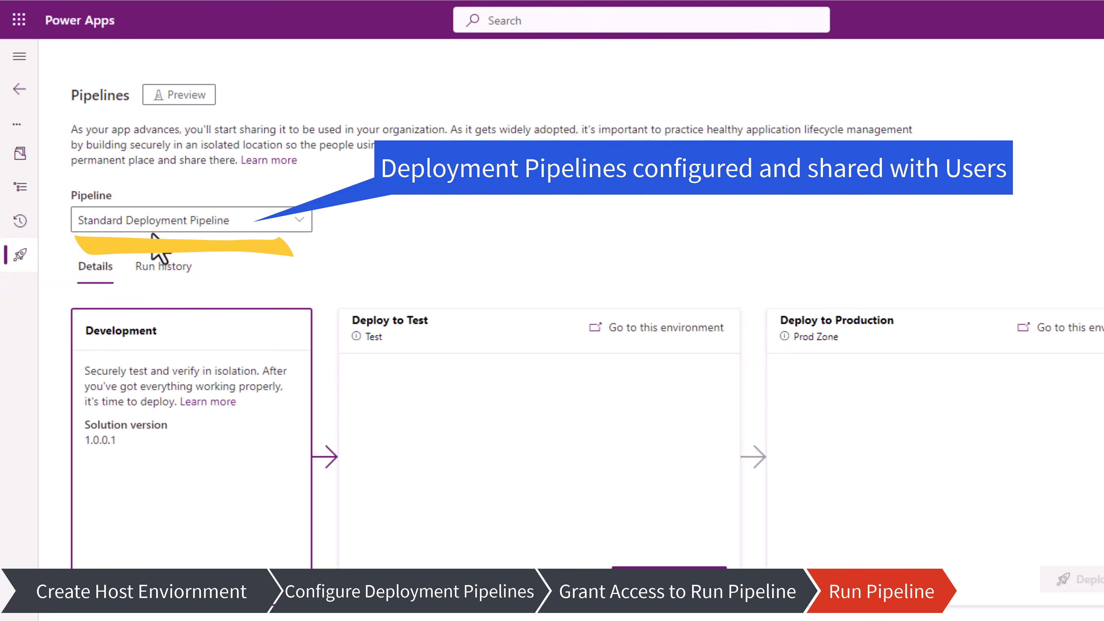
pyautogui.click(299, 219)
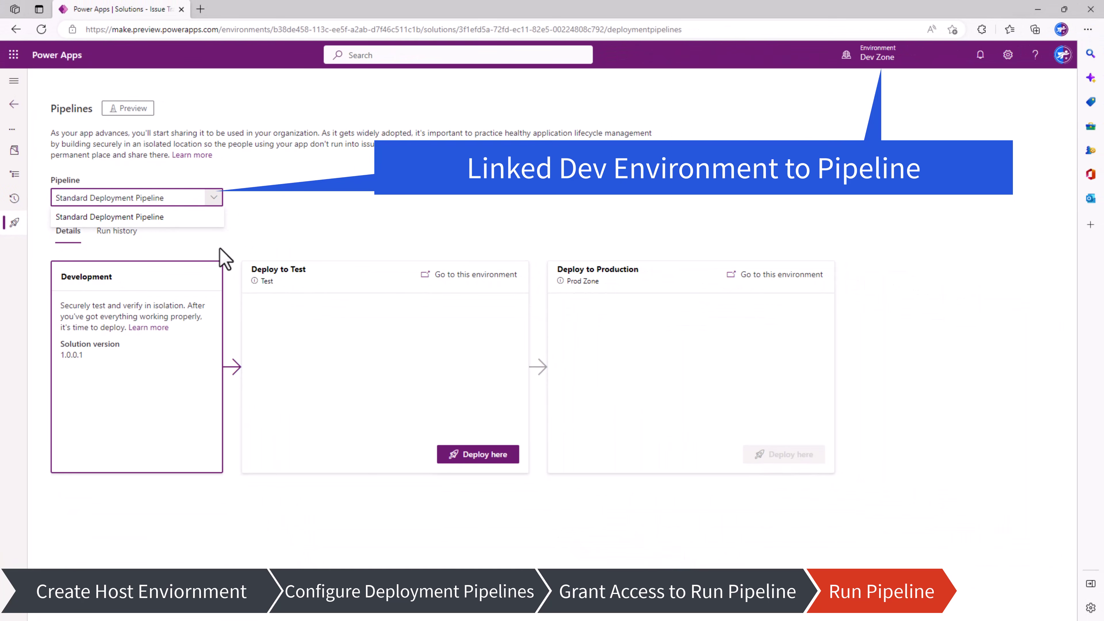
pyautogui.click(220, 249)
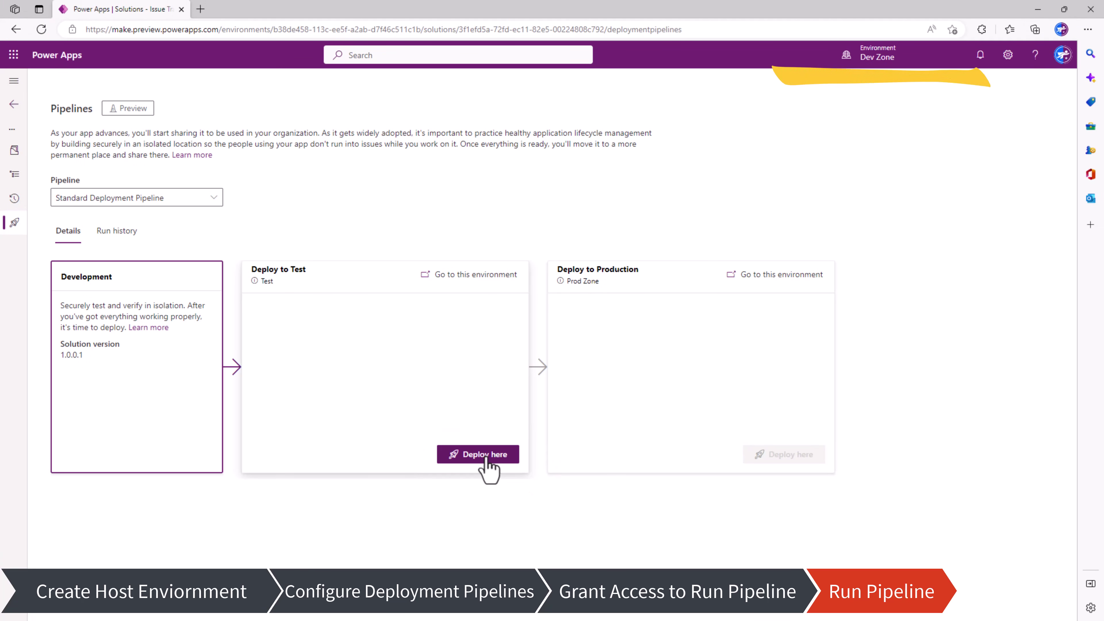
# Deploy the Issue Tracker solution to the Test stage as version 1.0.0.2, with Test as the Banner Text environment variable where requested
pyautogui.click(485, 456)
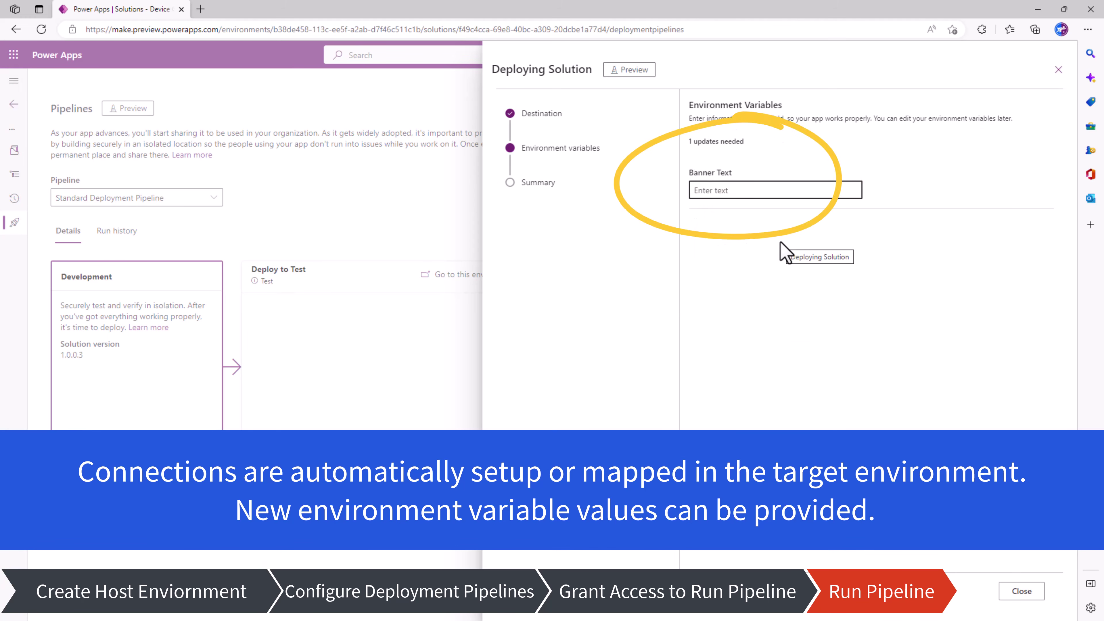
pyautogui.write('Test')
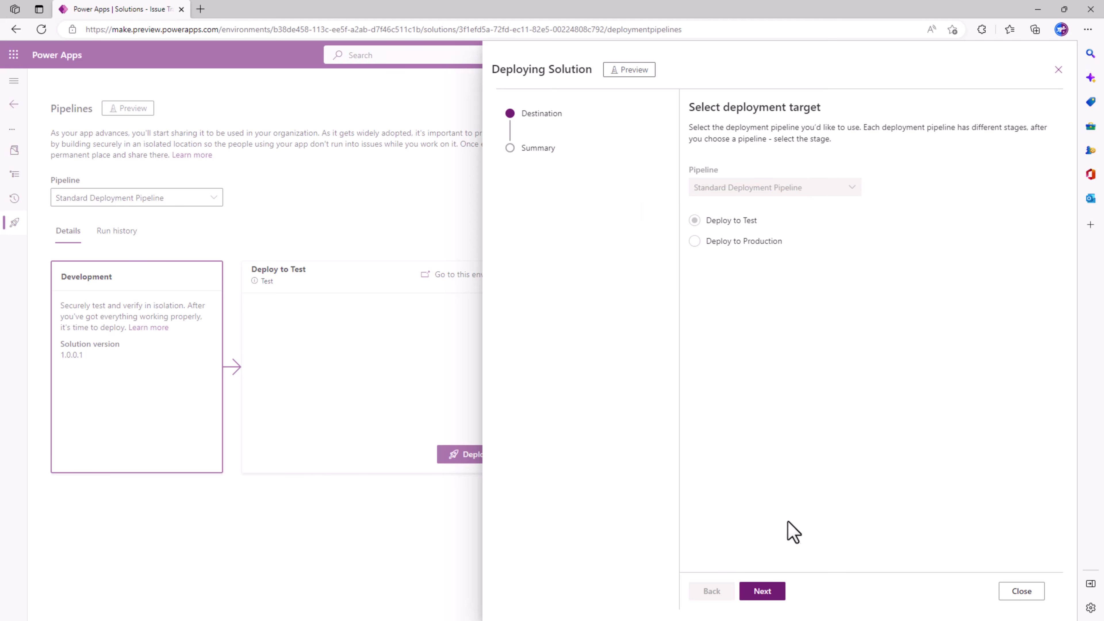
pyautogui.click(768, 595)
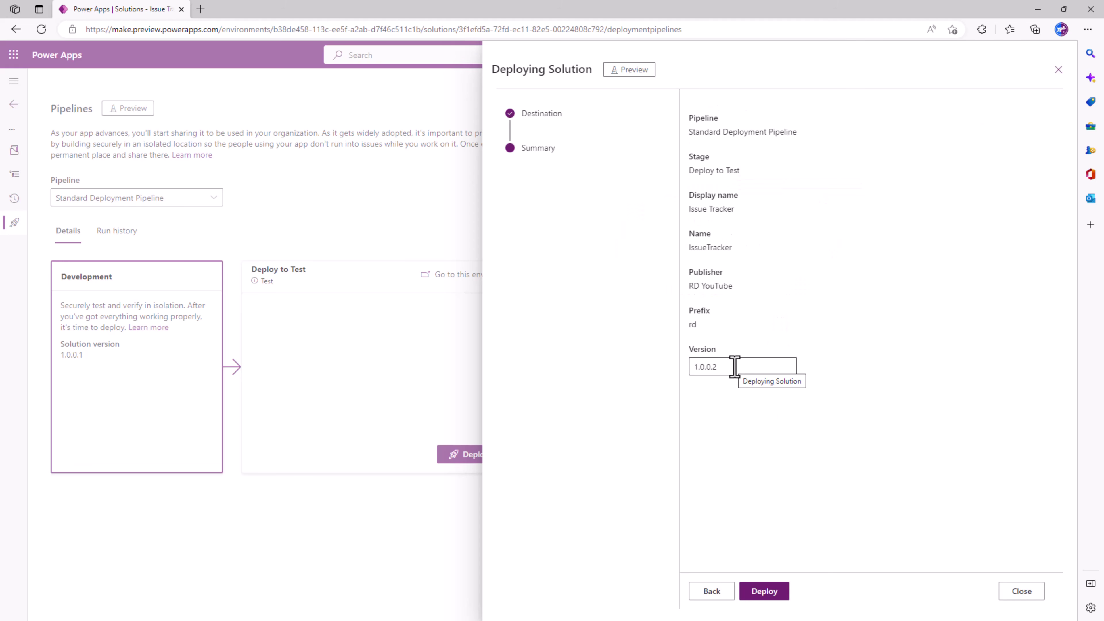
pyautogui.click(778, 592)
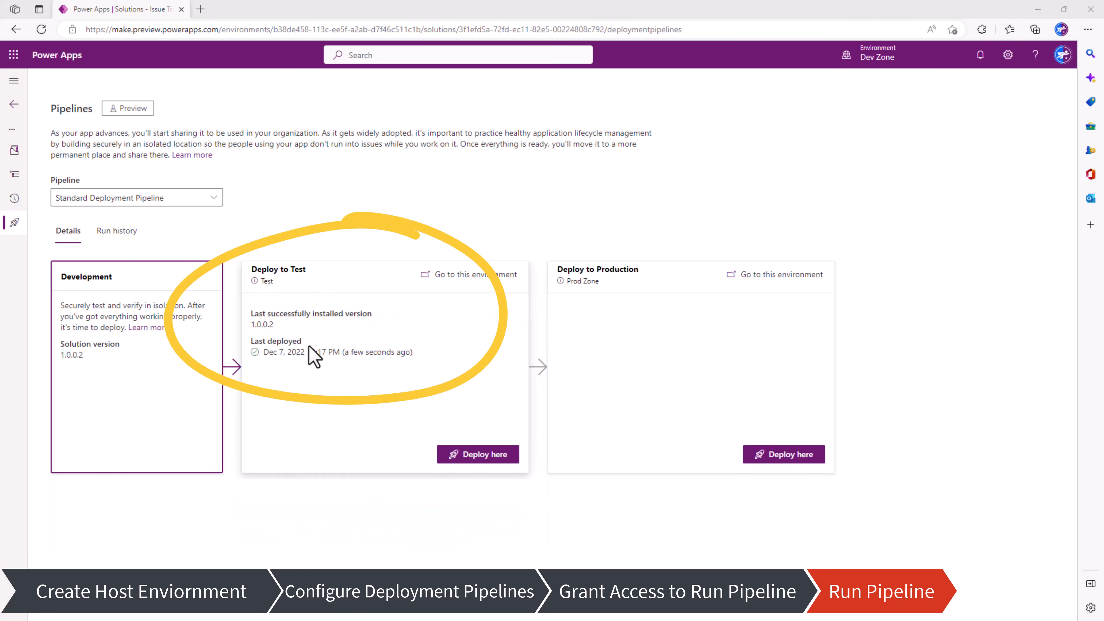
# Go to the Test stage's environment and check the deployed Issue Tracker solution's apps and cloud flows
pyautogui.click(478, 278)
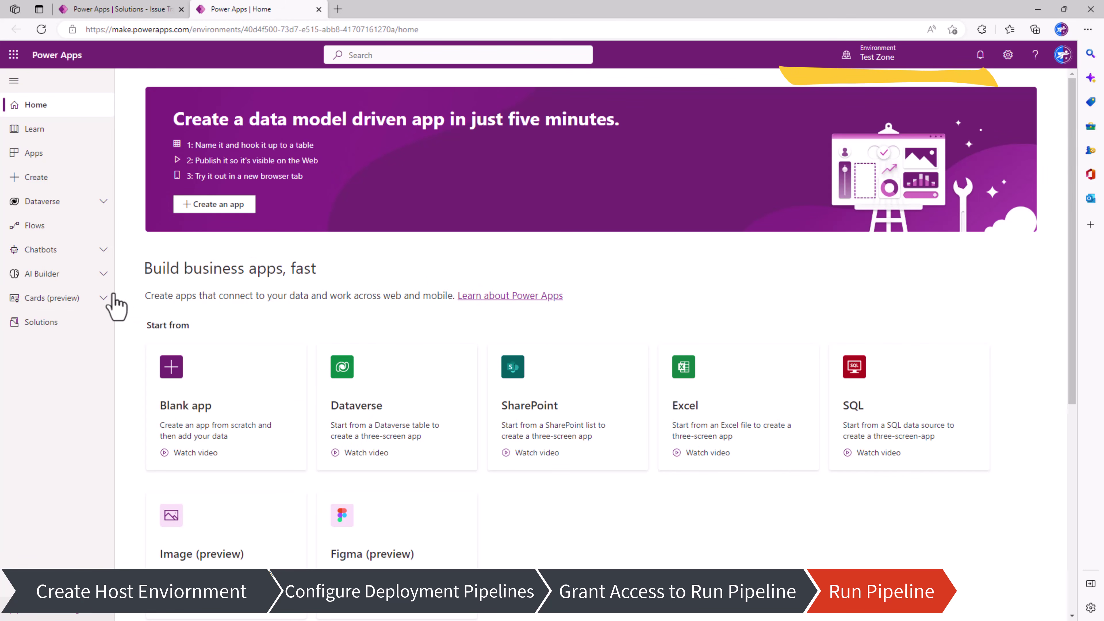
pyautogui.click(65, 321)
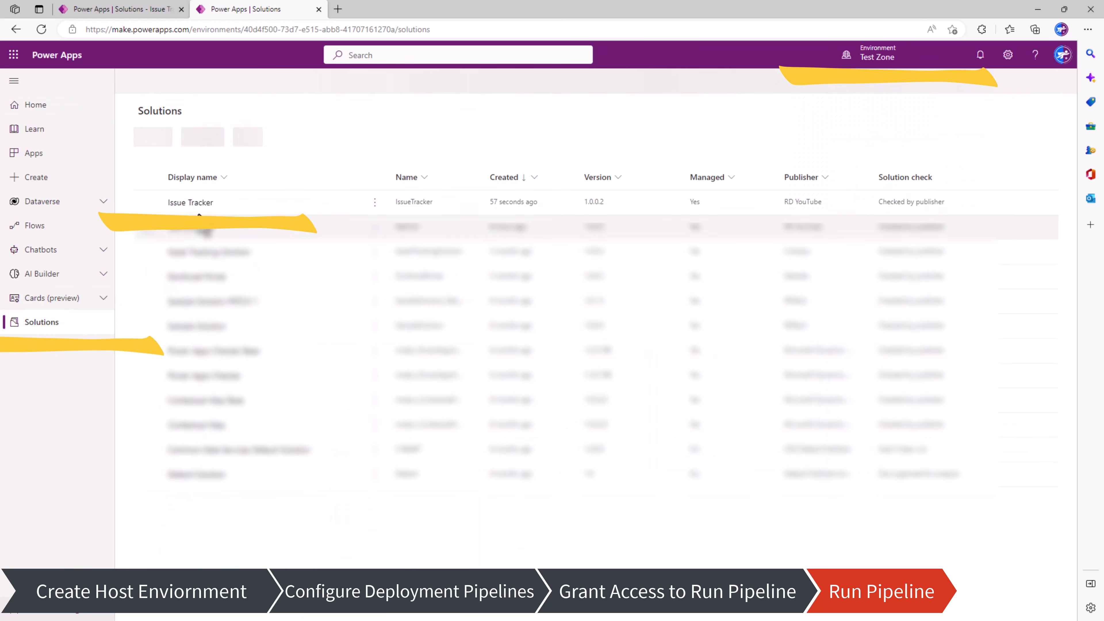
pyautogui.click(186, 211)
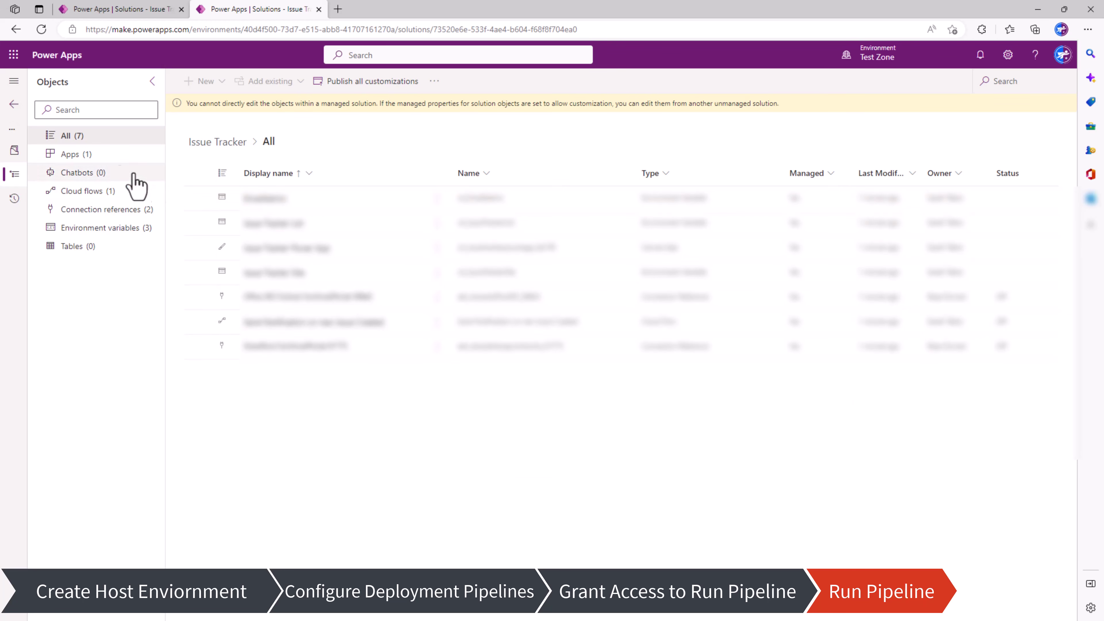
pyautogui.click(108, 155)
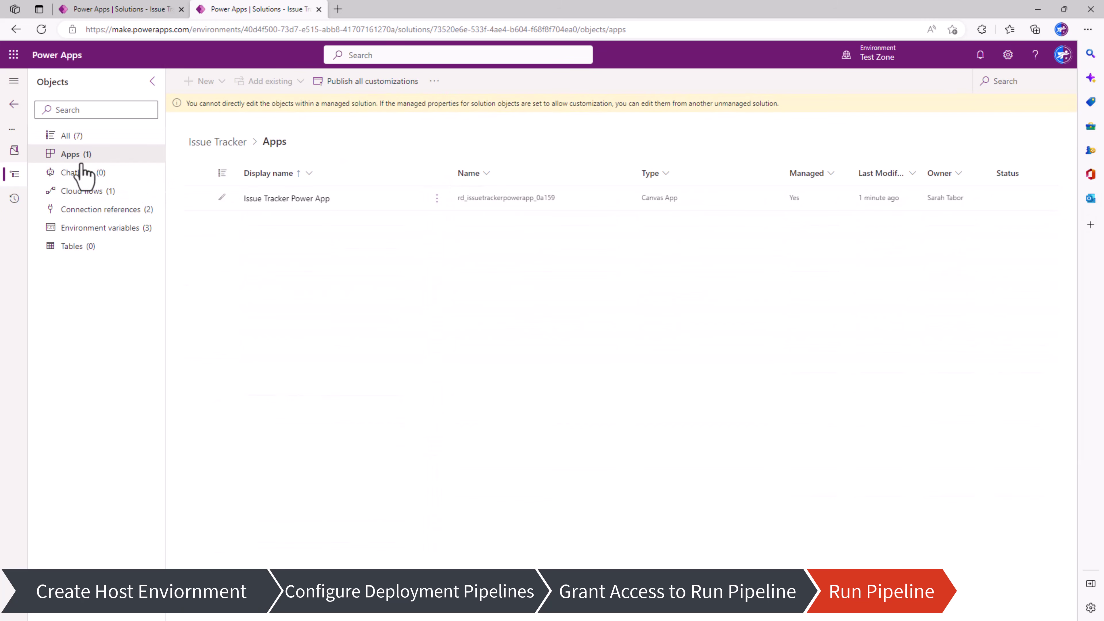
pyautogui.click(99, 194)
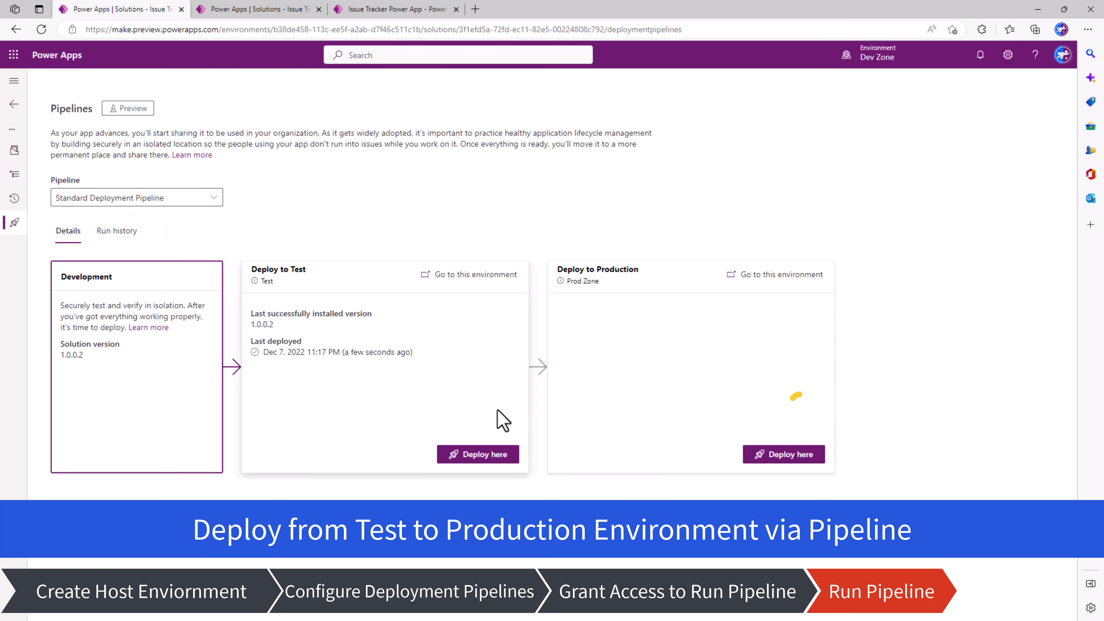
# Back on the Dev Zone Pipelines page, deploy Issue Tracker version 1.0.0.2 to the Deploy to Production stage
pyautogui.click(800, 460)
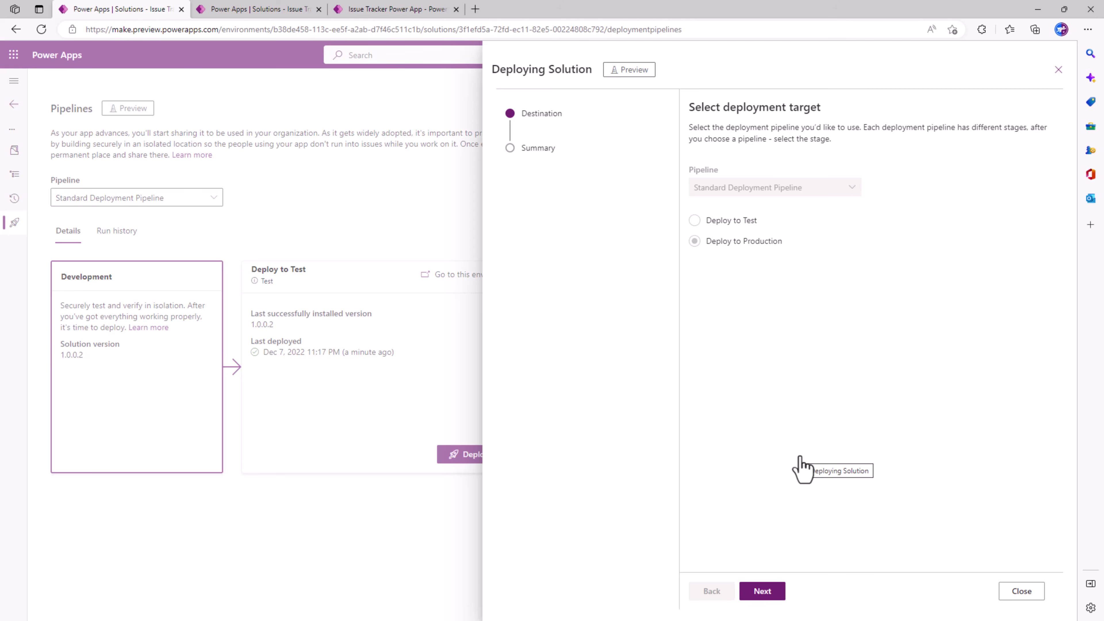
pyautogui.click(765, 592)
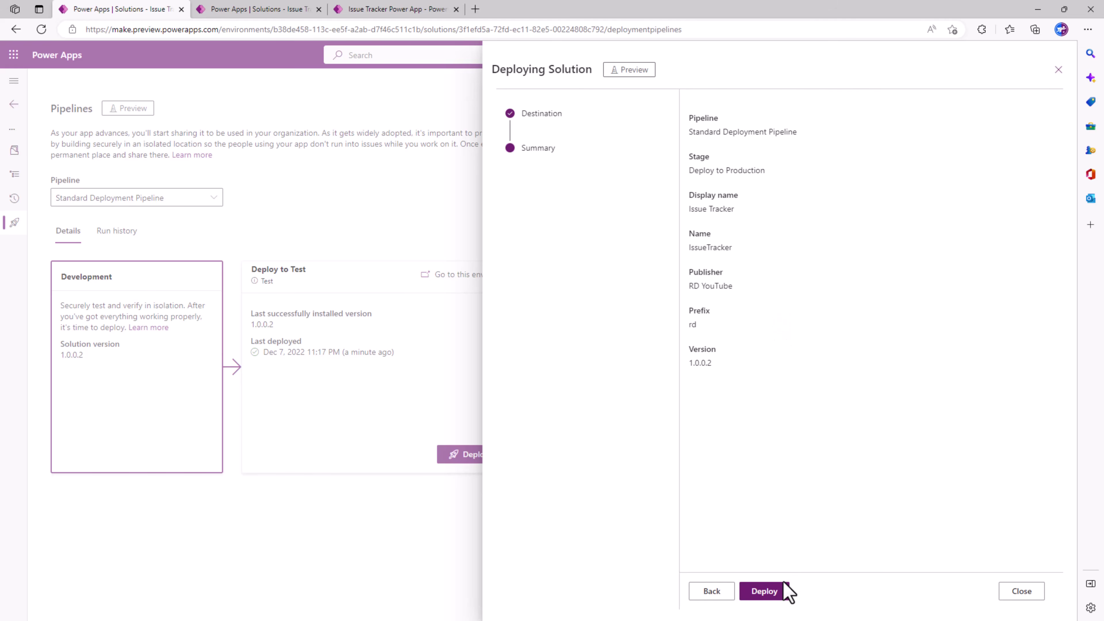
pyautogui.click(765, 591)
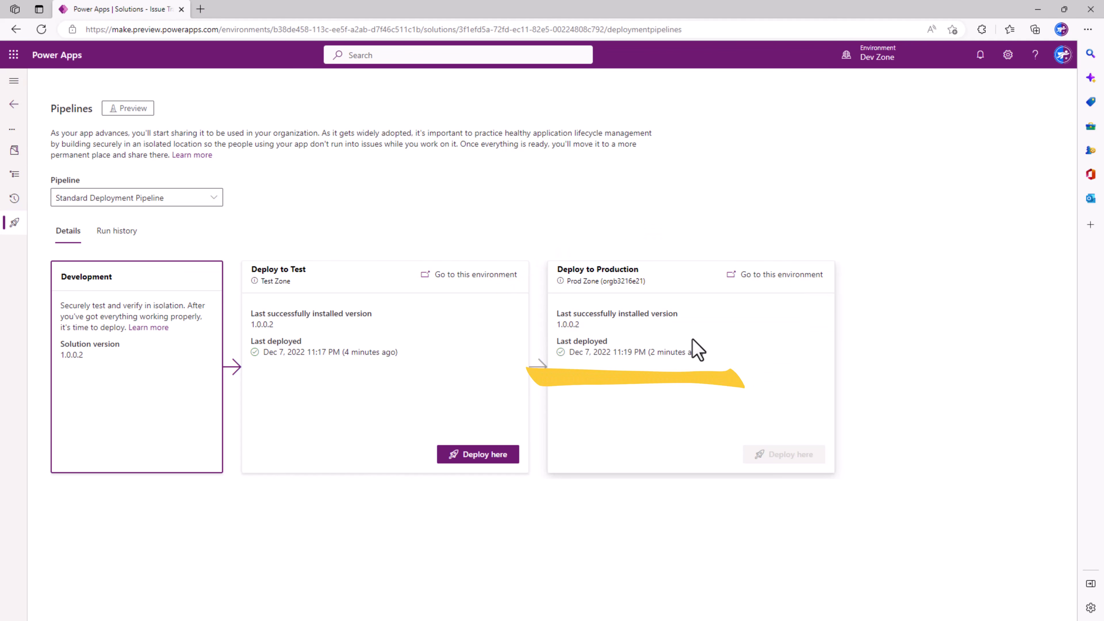
# Go to the Production stage's environment and open the deployed Issue Tracker solution for checking
pyautogui.click(765, 276)
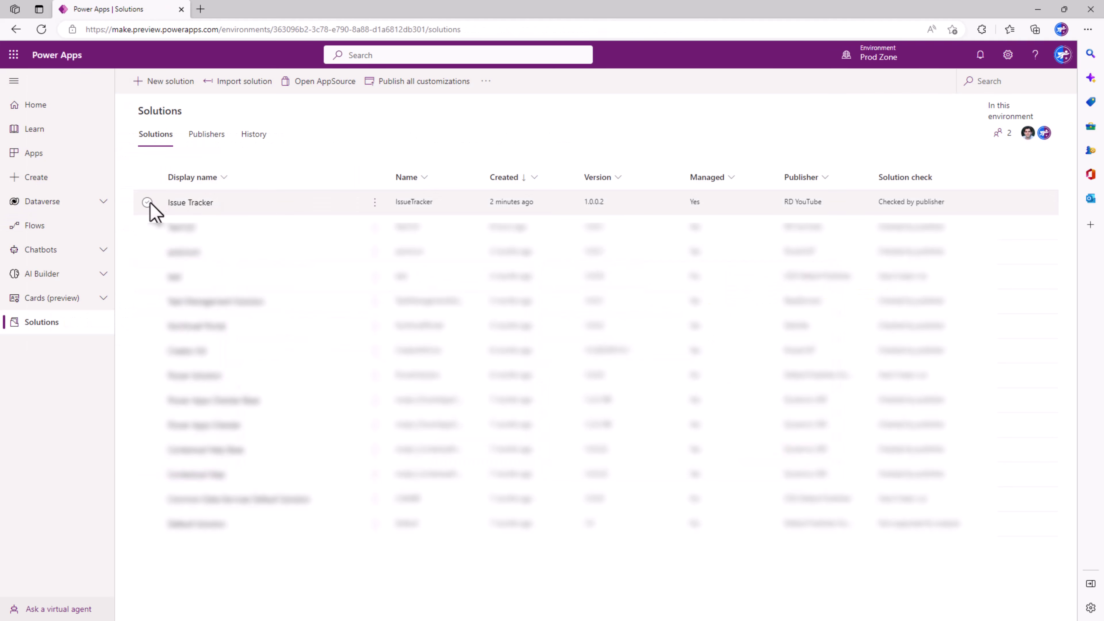
pyautogui.click(148, 202)
pyautogui.click(201, 203)
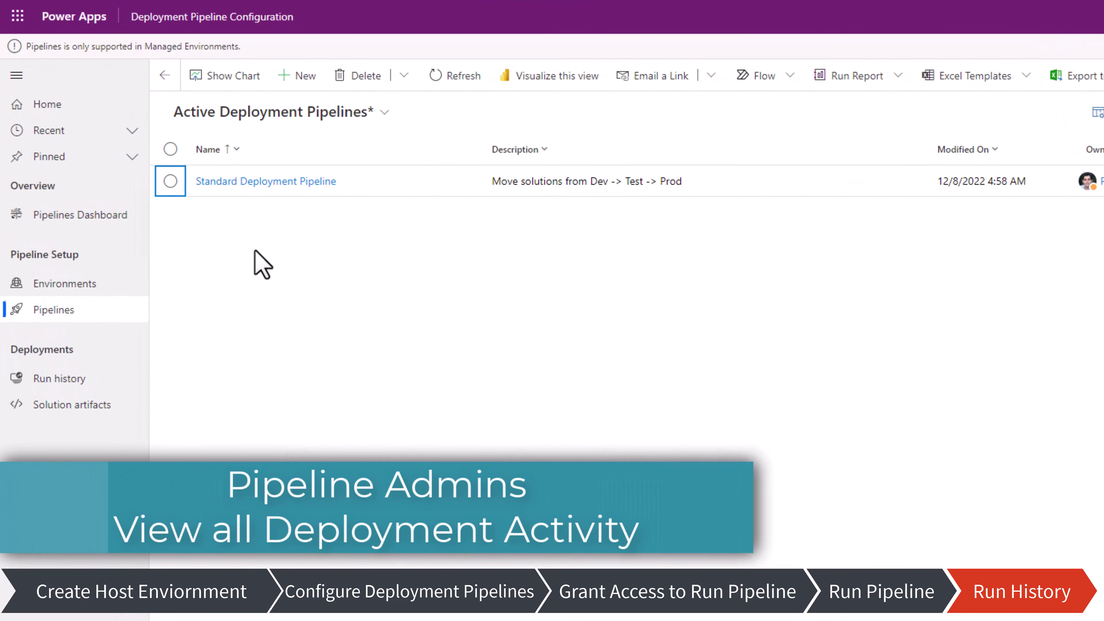
# Switch to Deployment Pipeline Configuration and review the run history with the Name (Deployment Stage) column widened to show full stage names
pyautogui.click(31, 385)
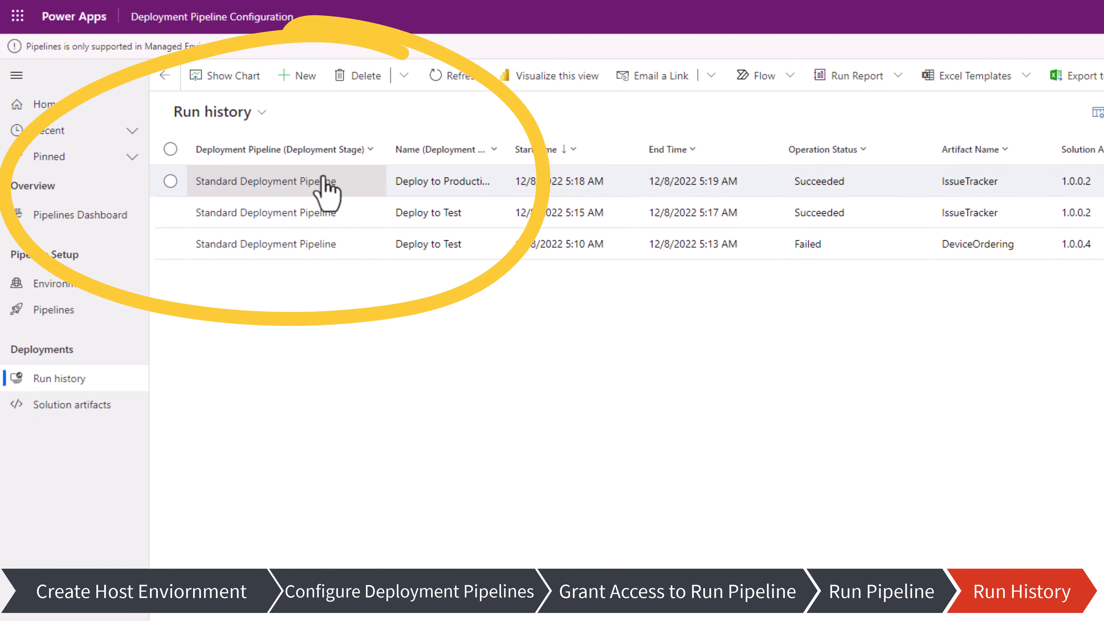
pyautogui.moveTo(485, 149); pyautogui.dragTo(526, 149)
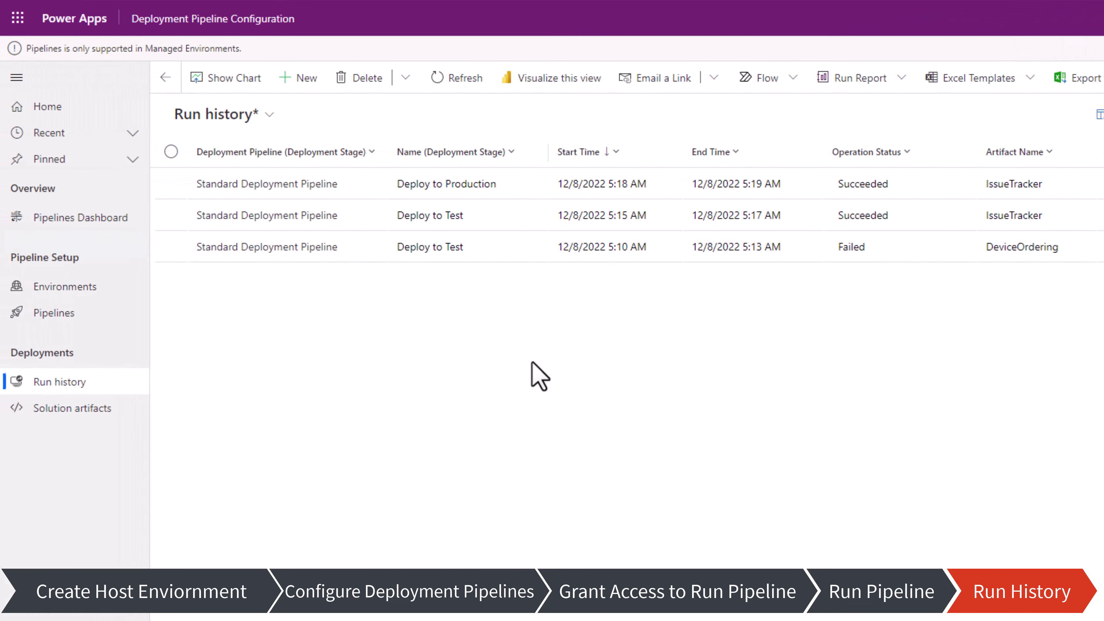
# Download the managed file IssueTracker_1.0.0.2_managed.zip from the IssueTracker solution artifact and view the artifact's deployment information
pyautogui.click(100, 411)
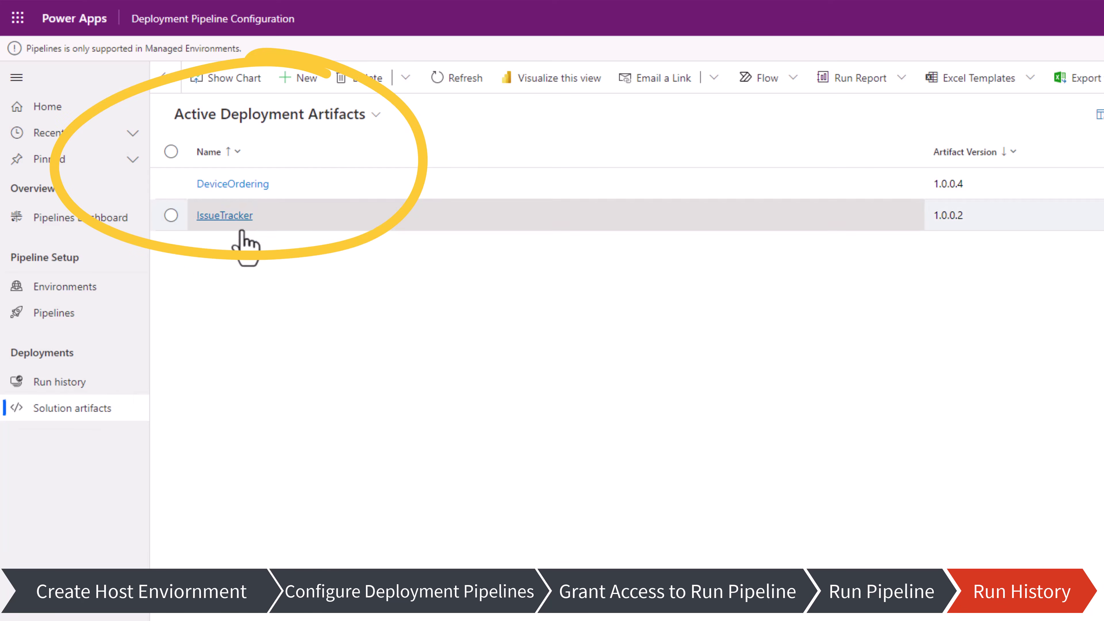
pyautogui.click(234, 218)
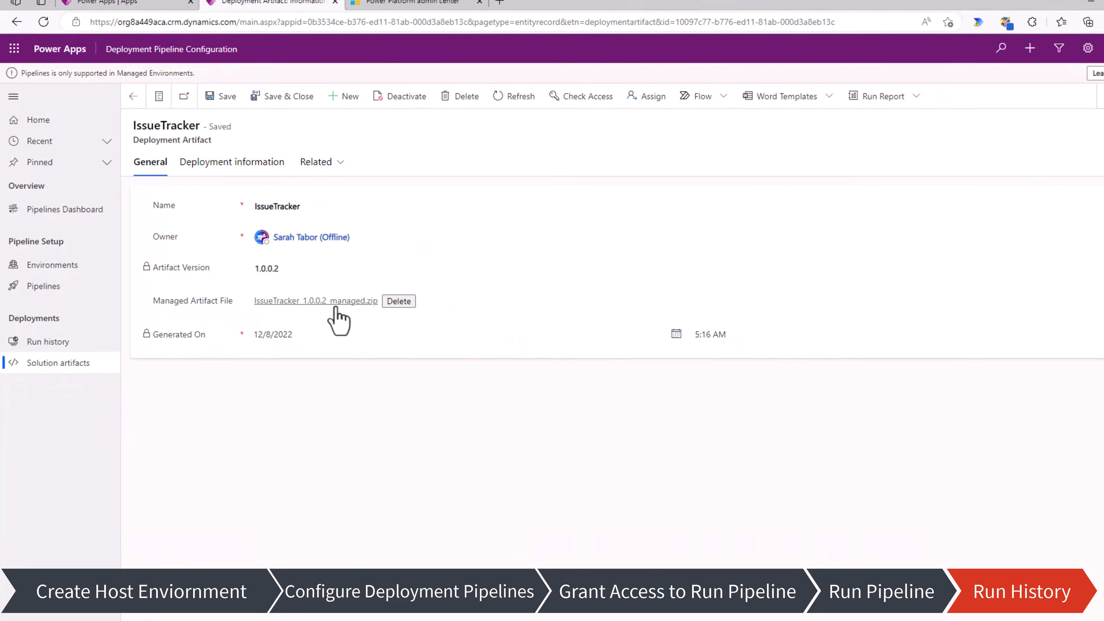
pyautogui.click(335, 304)
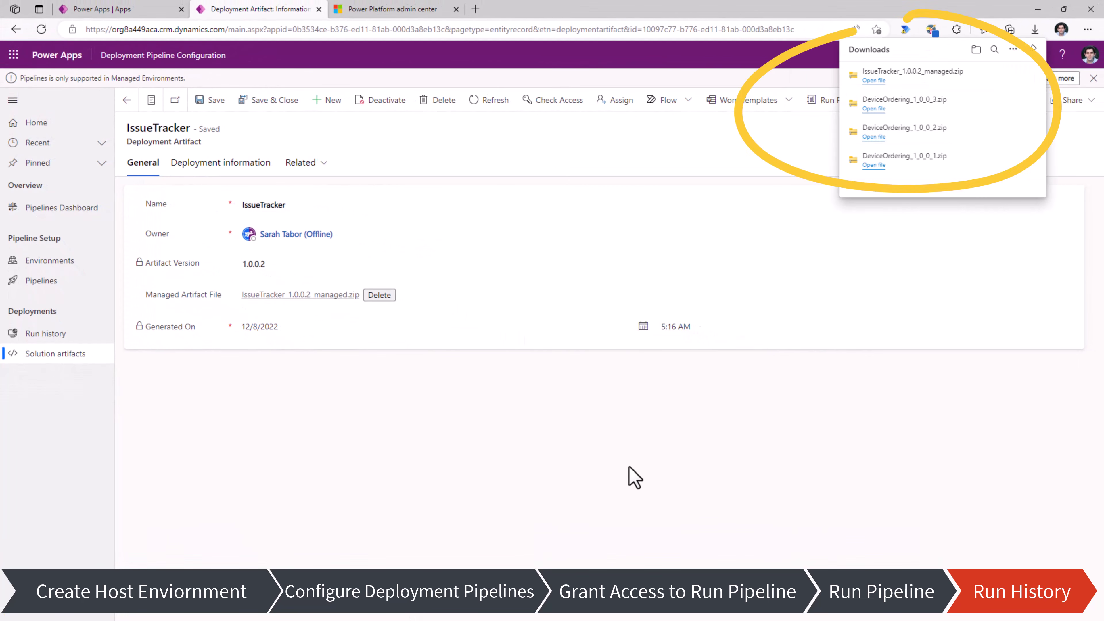
pyautogui.click(217, 165)
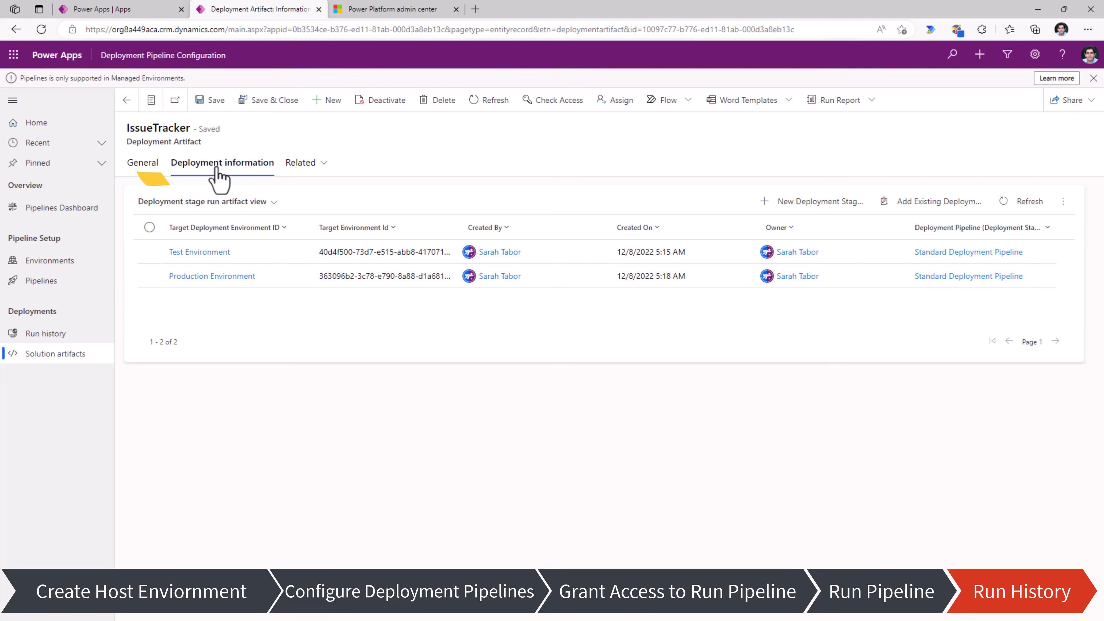